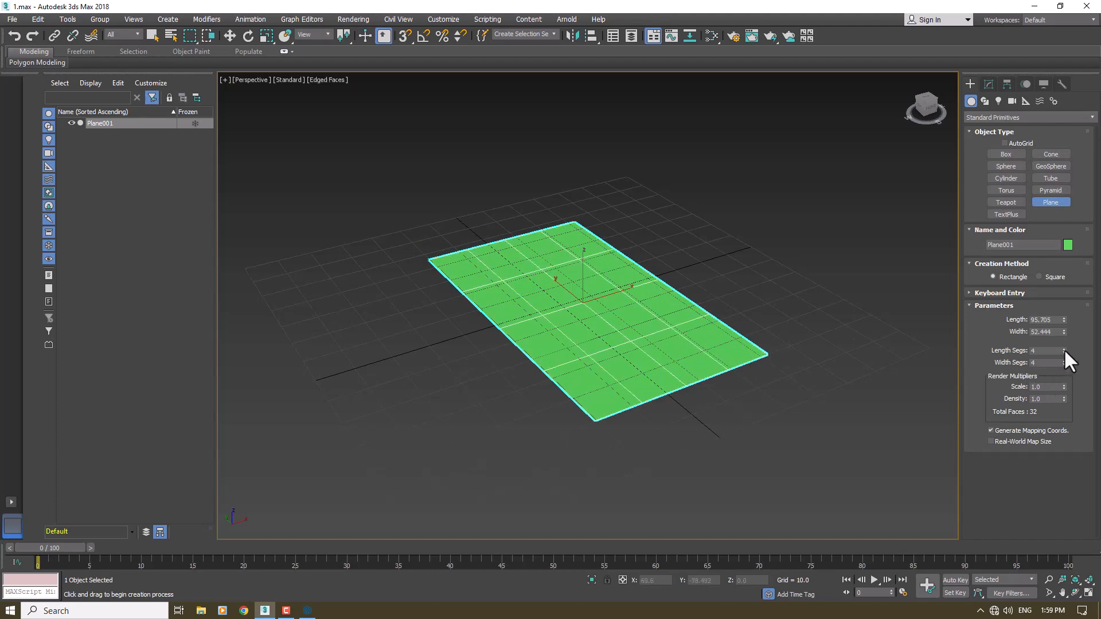
# Set the plane's length segments to 20 and its width segments to 5
pyautogui.moveTo(1065, 348); pyautogui.dragTo(1063, 339)
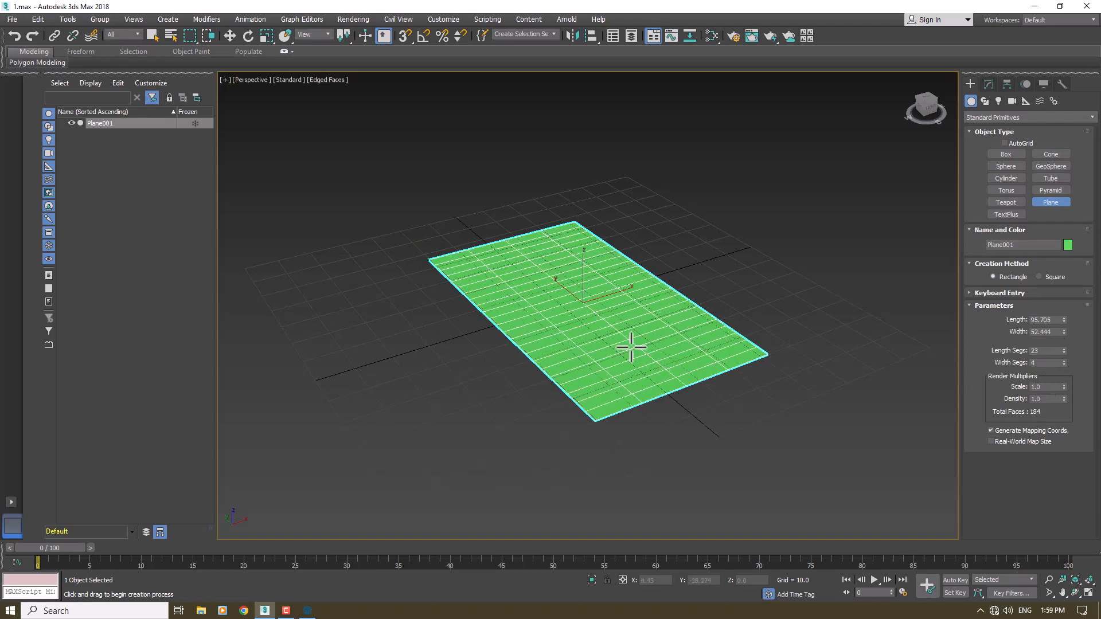
pyautogui.scroll(2, 631, 347)
pyautogui.moveTo(631, 347)
pyautogui.keyDown('alt'); pyautogui.mouseDown(button='middle')
pyautogui.moveTo(597, 369)
pyautogui.moveTo(629, 346)
pyautogui.moveTo(627, 373)
pyautogui.moveTo(633, 348)
pyautogui.mouseUp(button='middle'); pyautogui.keyUp('alt')
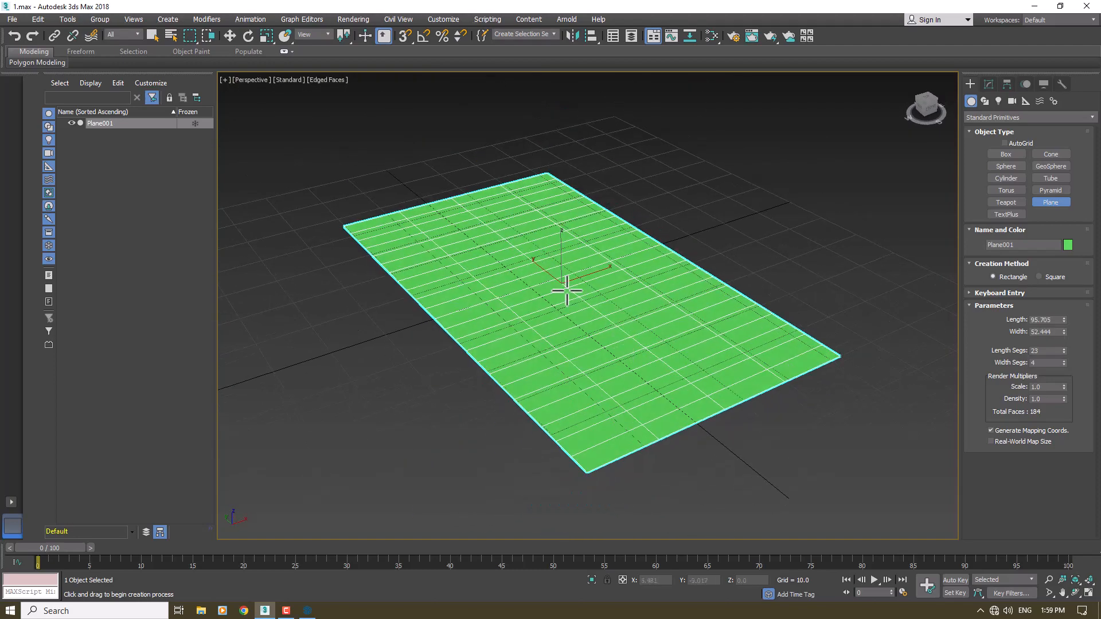
pyautogui.click(1064, 361)
pyautogui.click(1063, 361)
pyautogui.click(1063, 360)
pyautogui.click(1063, 360)
pyautogui.click(1064, 365)
pyautogui.click(1064, 365)
pyautogui.click(1063, 365)
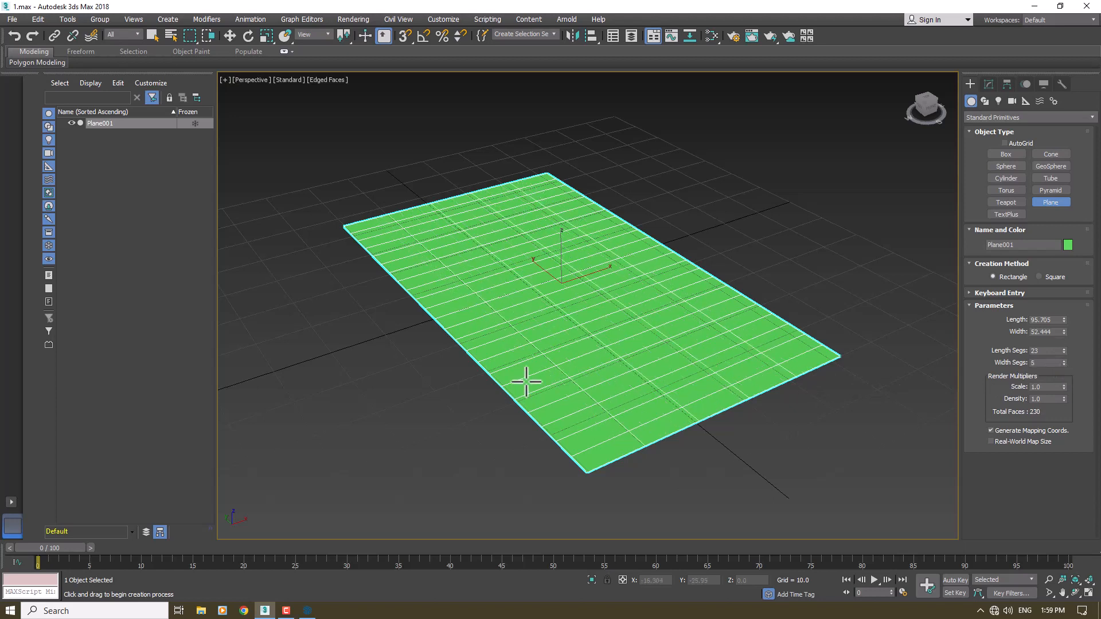
pyautogui.click(1064, 352)
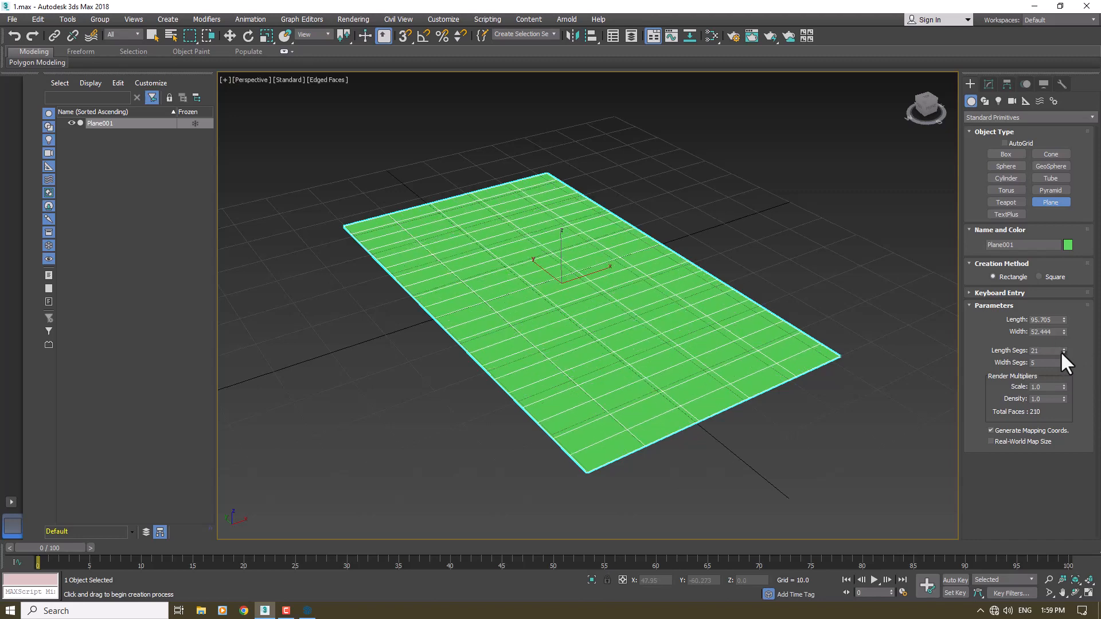
pyautogui.click(1063, 352)
pyautogui.click(1063, 352)
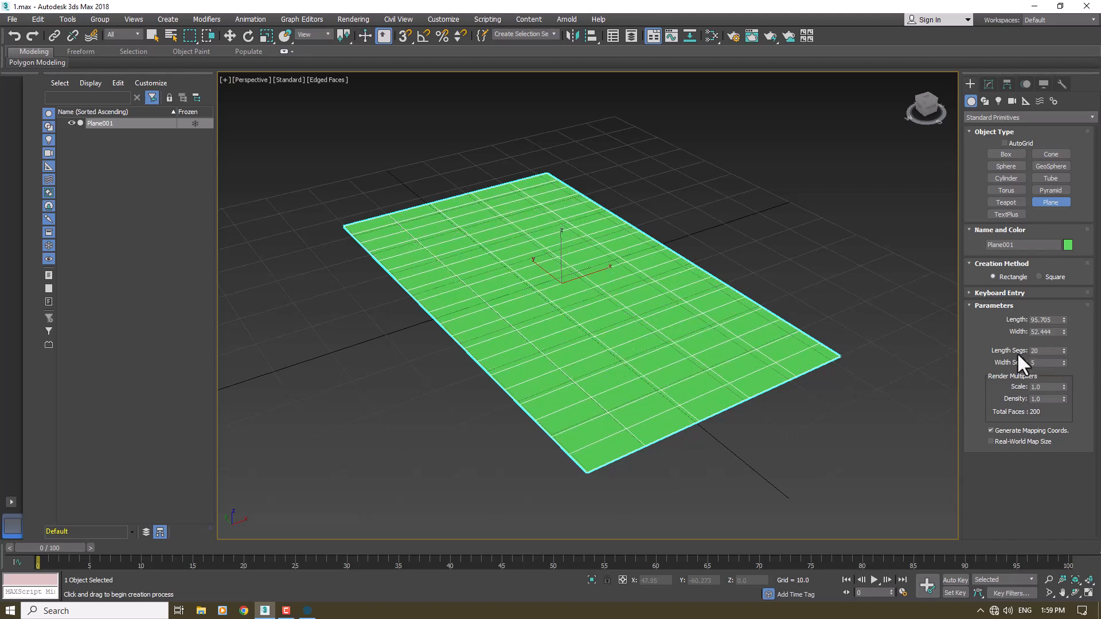
# Rotate the plane to exactly 90 degrees about the X axis so it stands upright
pyautogui.click(248, 36)
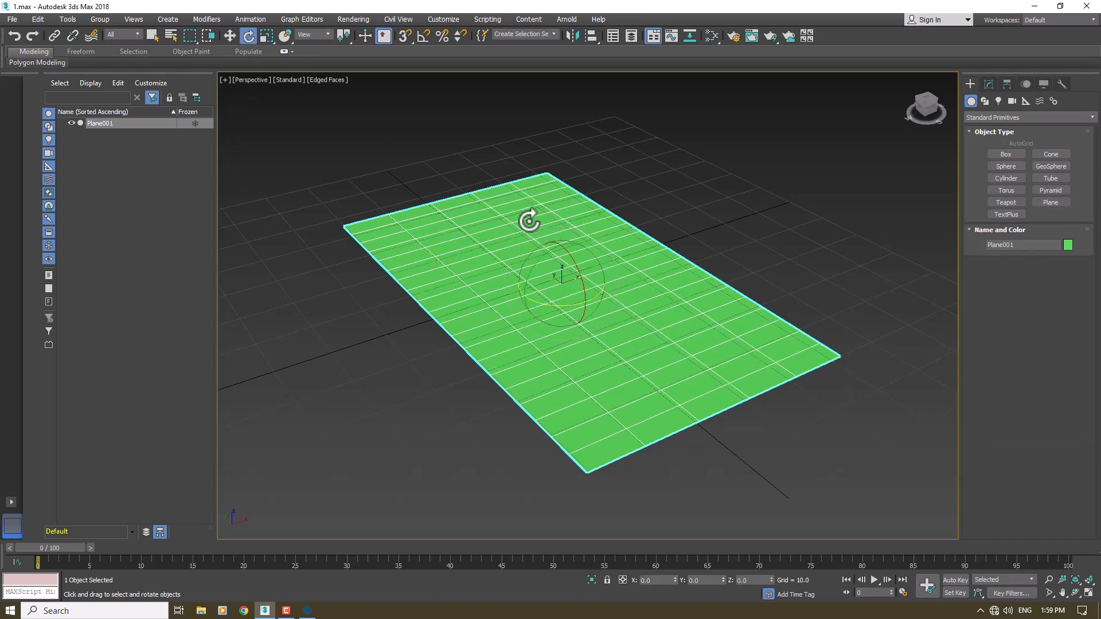
pyautogui.moveTo(571, 258); pyautogui.dragTo(612, 358)
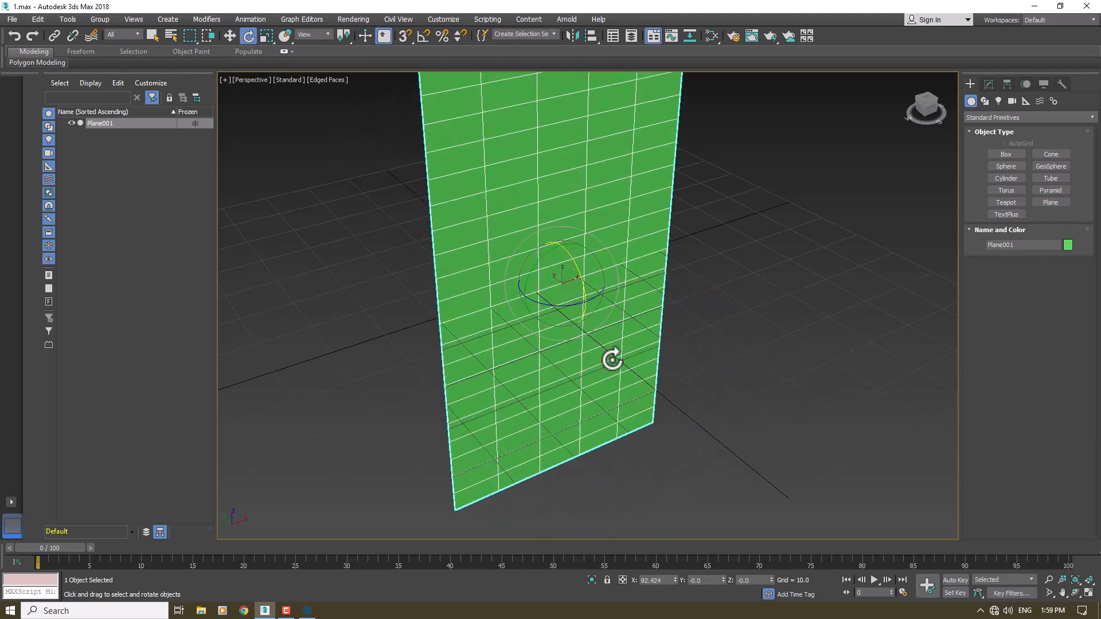
pyautogui.click(661, 581)
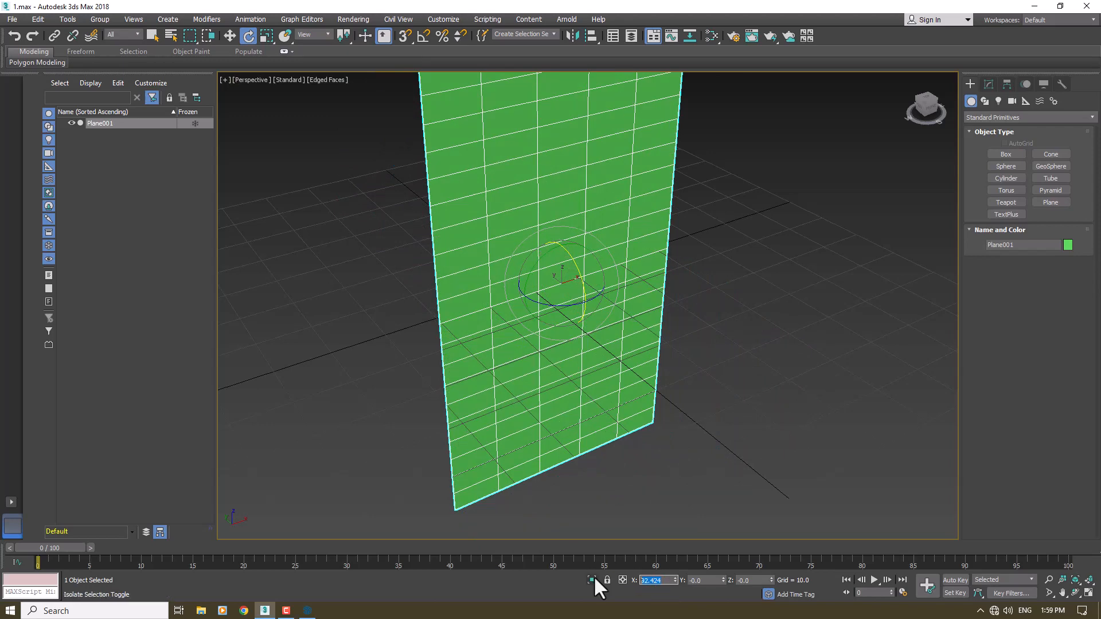
pyautogui.write('90')
pyautogui.press('Return')
pyautogui.scroll(-5, 398, 437)
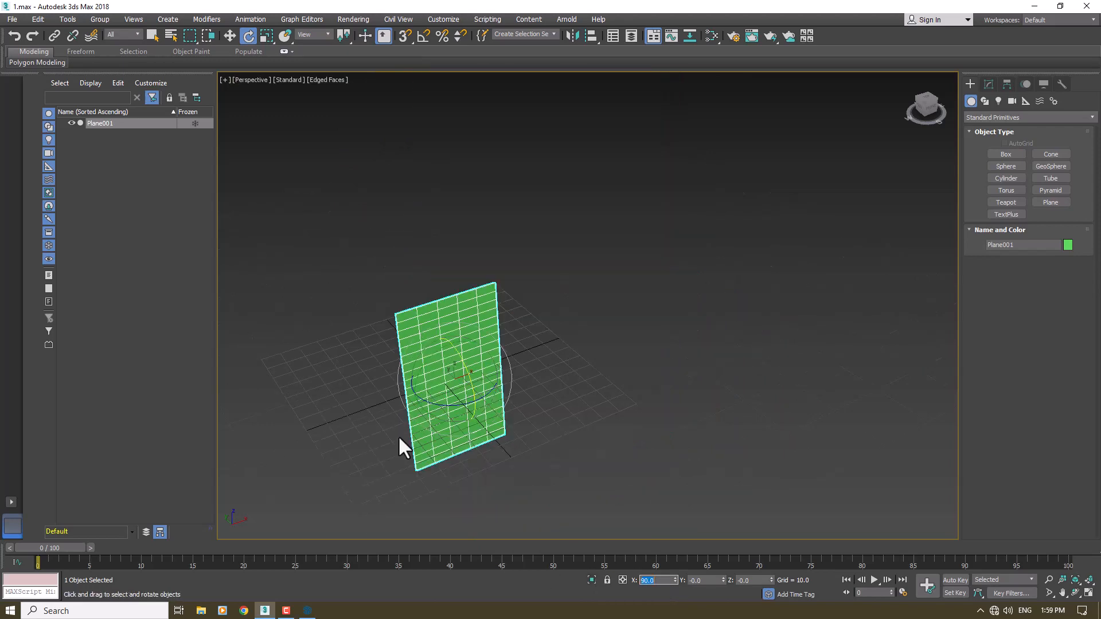
# Convert the upright plane to an Editable Poly
pyautogui.scroll(3, 405, 437)
pyautogui.click(612, 382)
pyautogui.keyDown('alt'); pyautogui.moveTo(611, 382); pyautogui.dragTo(504, 383, button='middle'); pyautogui.keyUp('alt')
pyautogui.click(504, 383)
pyautogui.scroll(-3, 624, 345)
pyautogui.scroll(2, 510, 357)
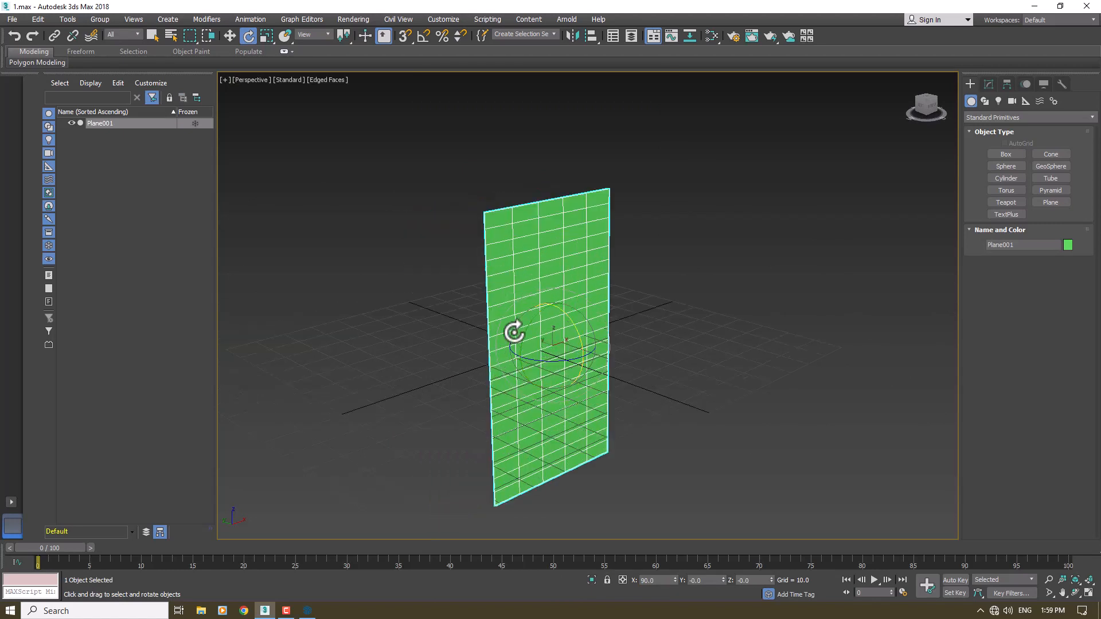
pyautogui.rightClick(549, 277)
pyautogui.moveTo(585, 395)
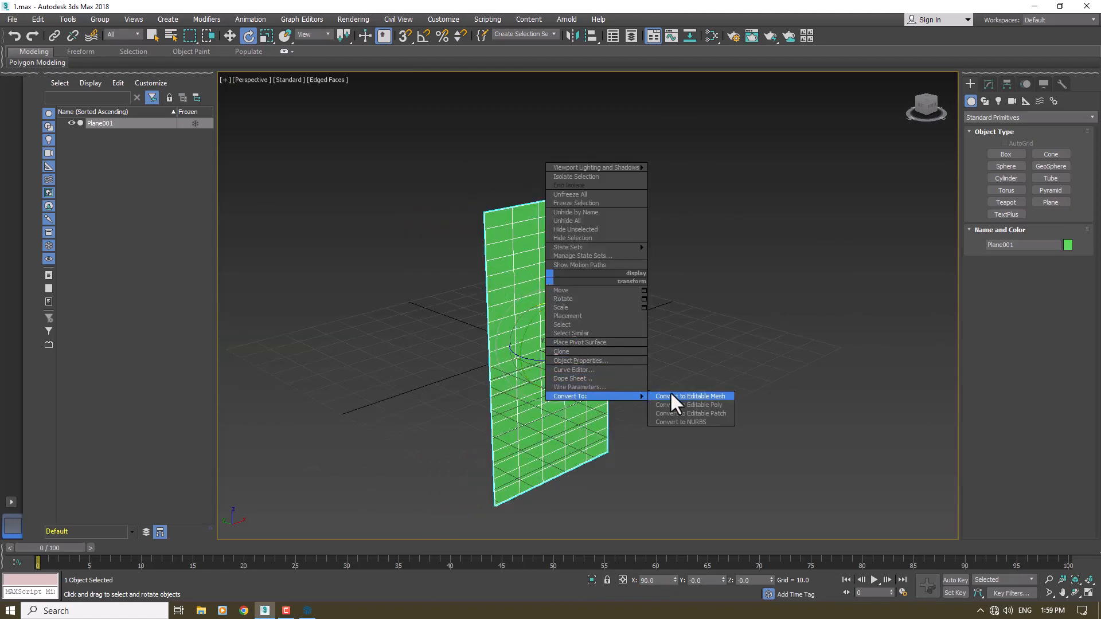
pyautogui.click(703, 404)
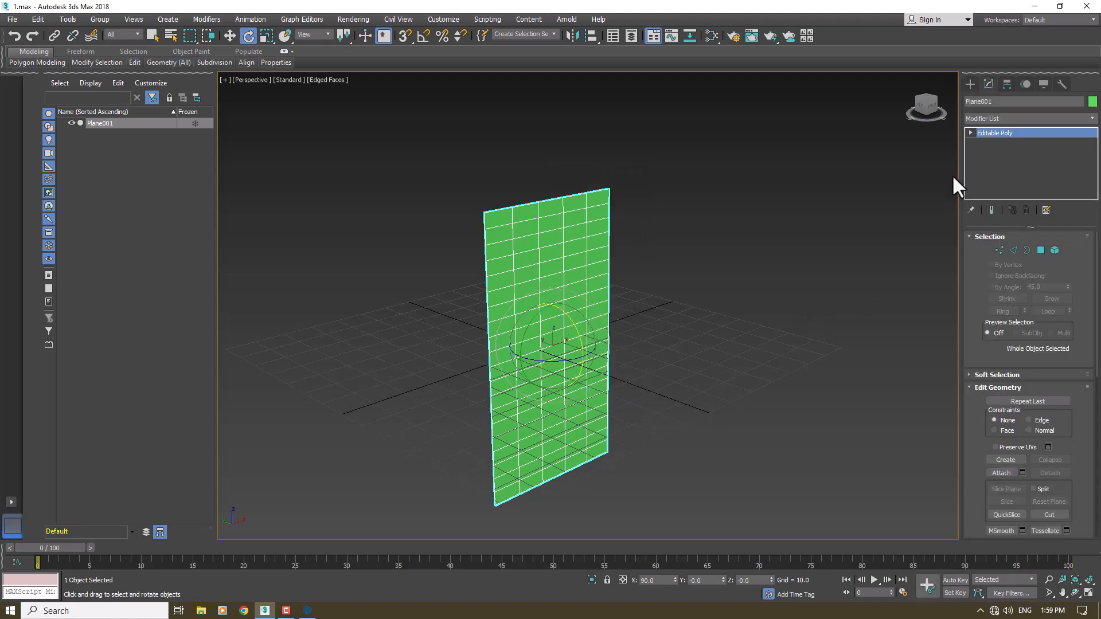
# At Edge level, use Generate Topology to give the plane a procedural pattern of staggered diagonal planks
pyautogui.click(969, 133)
pyautogui.click(990, 152)
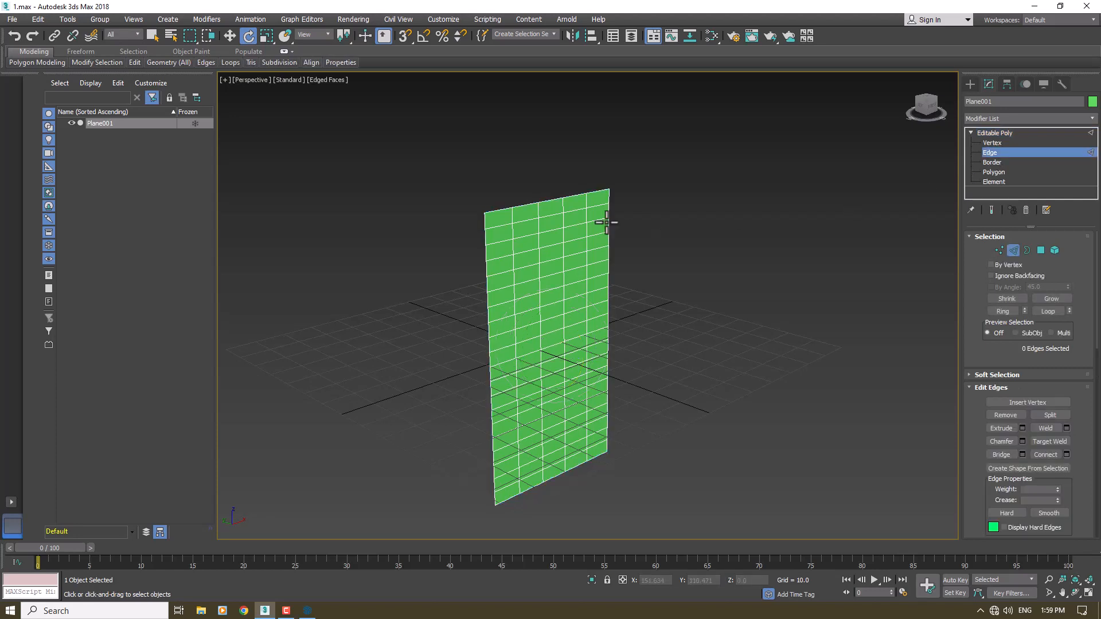
pyautogui.click(533, 232)
pyautogui.scroll(4, 532, 235)
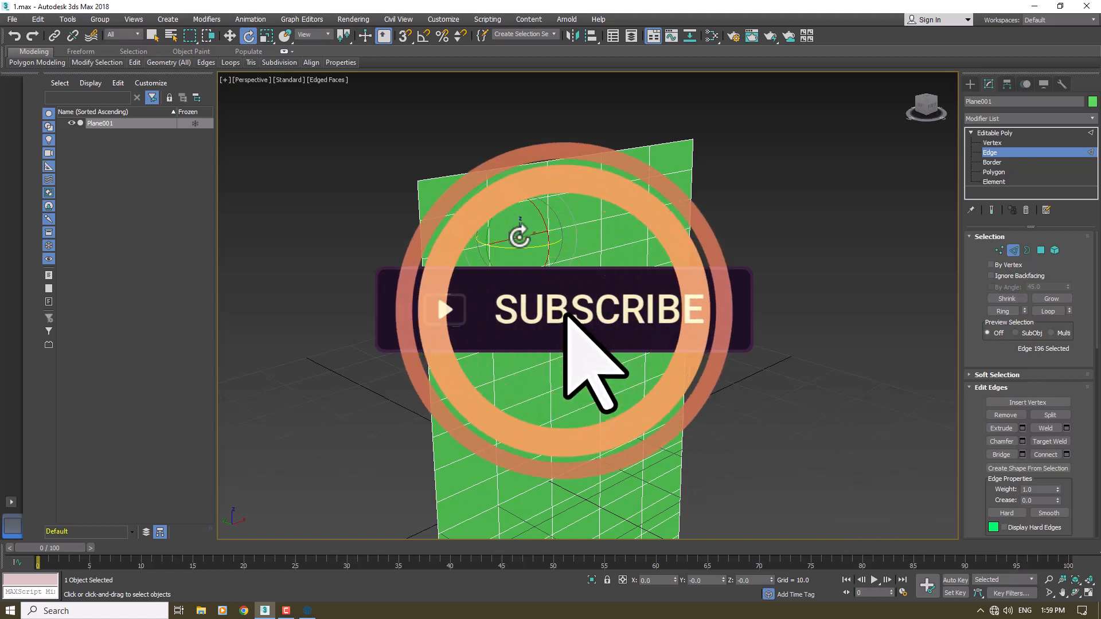
pyautogui.moveTo(44, 61)
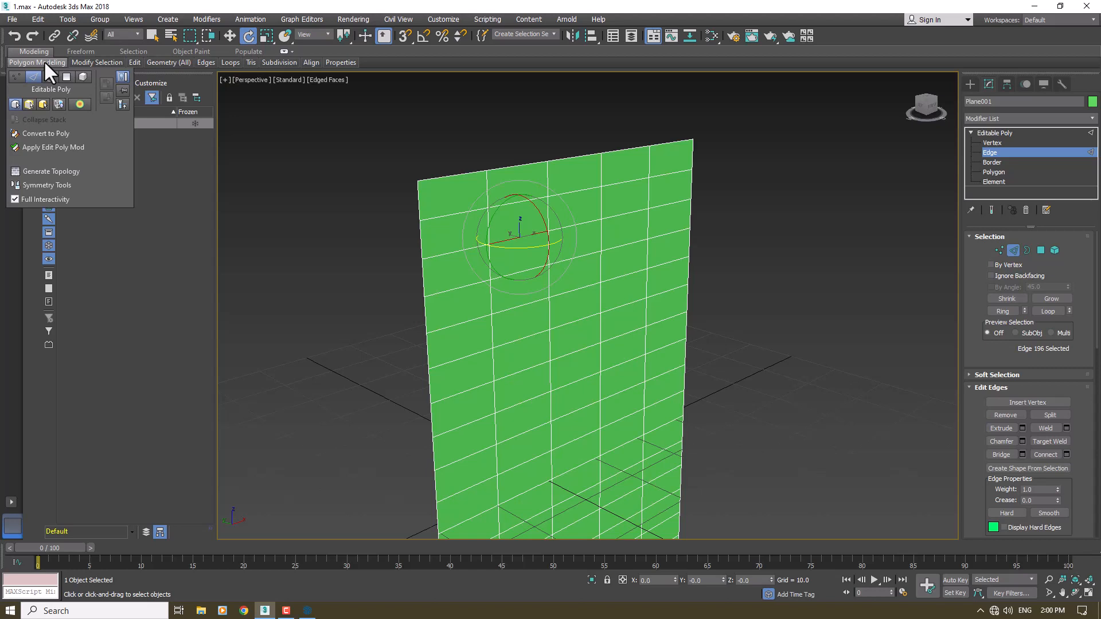
pyautogui.click(34, 168)
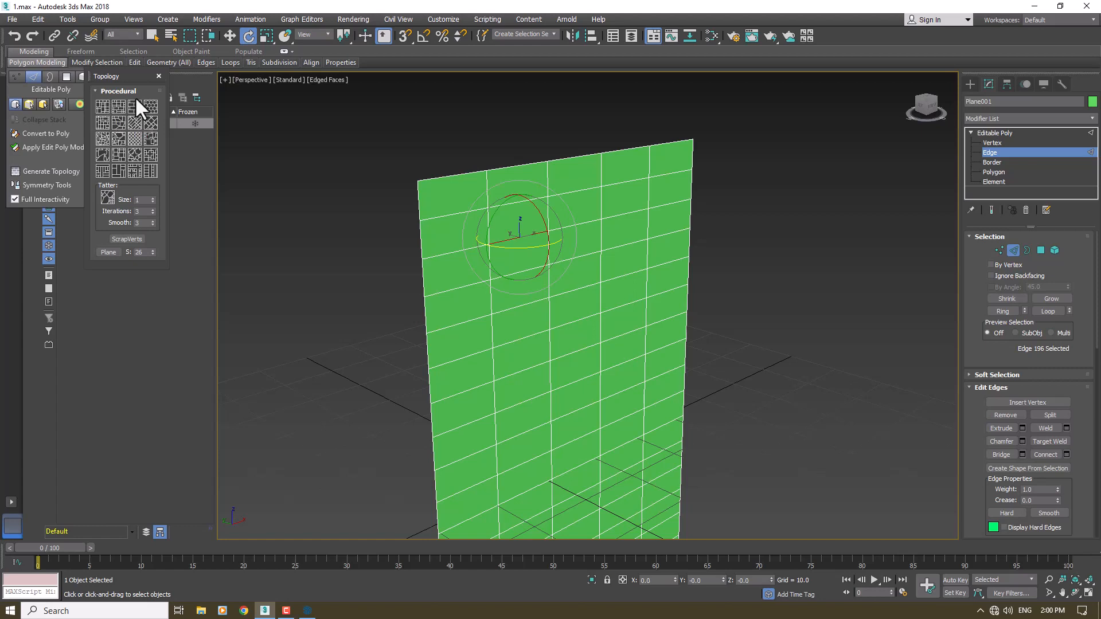
pyautogui.click(137, 123)
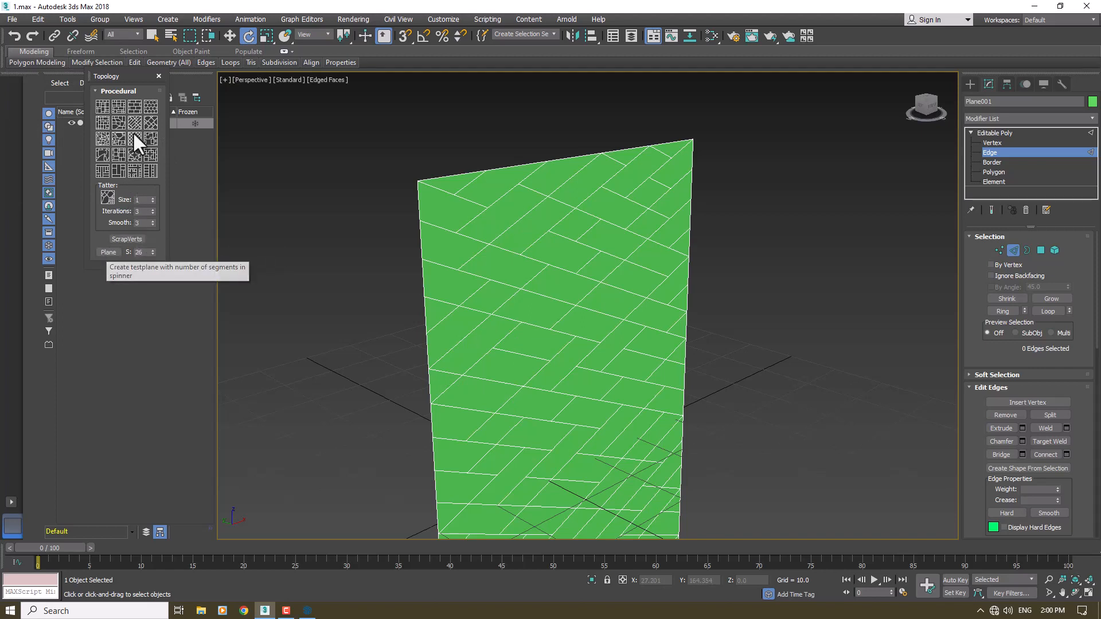
# Close the Topology dialog, clear the edge selection and return the Editable Poly to object level
pyautogui.click(567, 278)
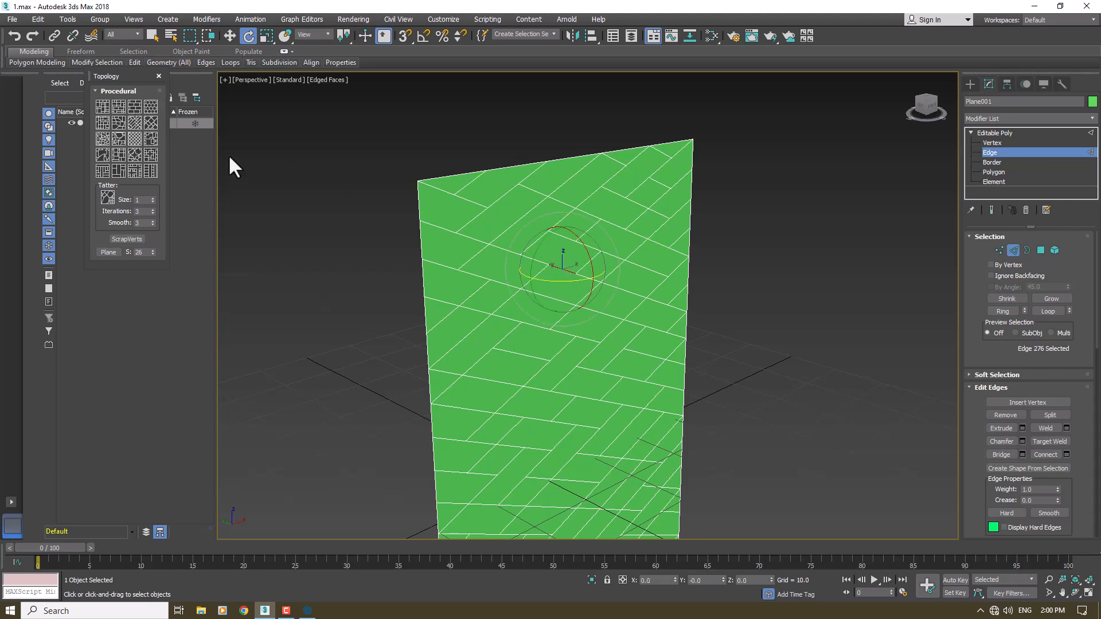
pyautogui.click(159, 76)
pyautogui.click(338, 192)
pyautogui.scroll(-3, 496, 277)
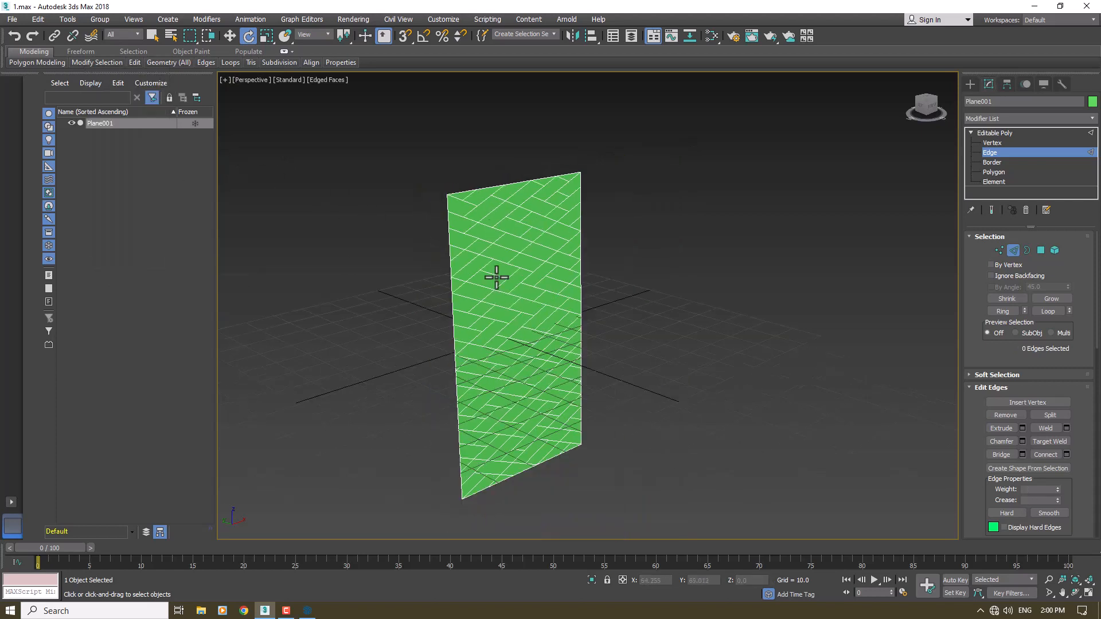
pyautogui.scroll(4, 501, 342)
pyautogui.scroll(-2, 500, 342)
pyautogui.click(1010, 132)
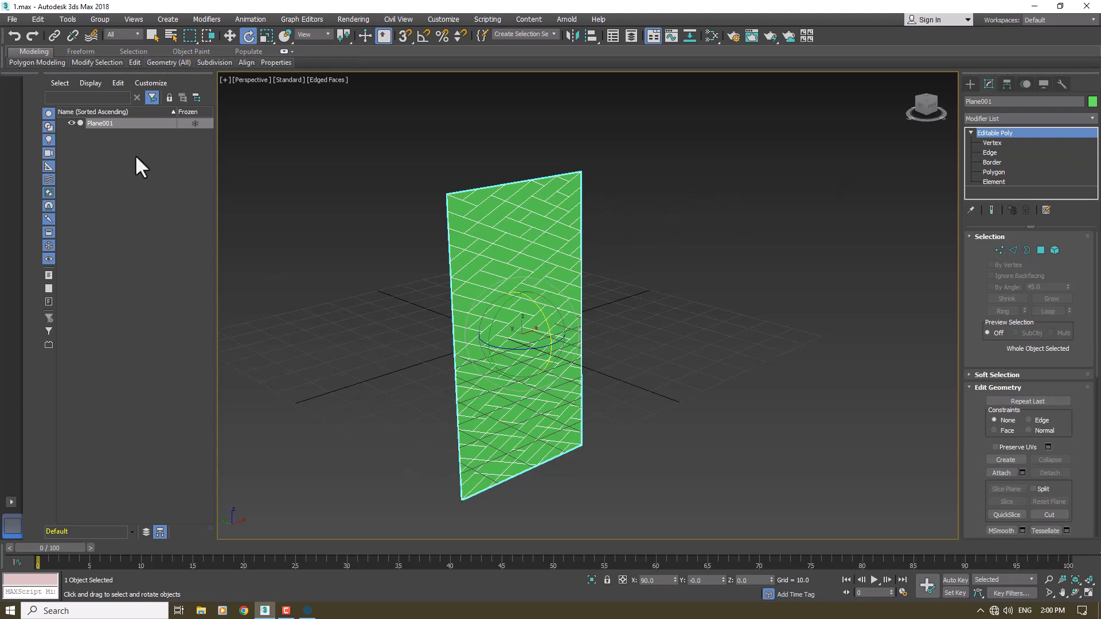
# Raise the upright plane along Z until its lower edge sits near the ground grid
pyautogui.click(229, 36)
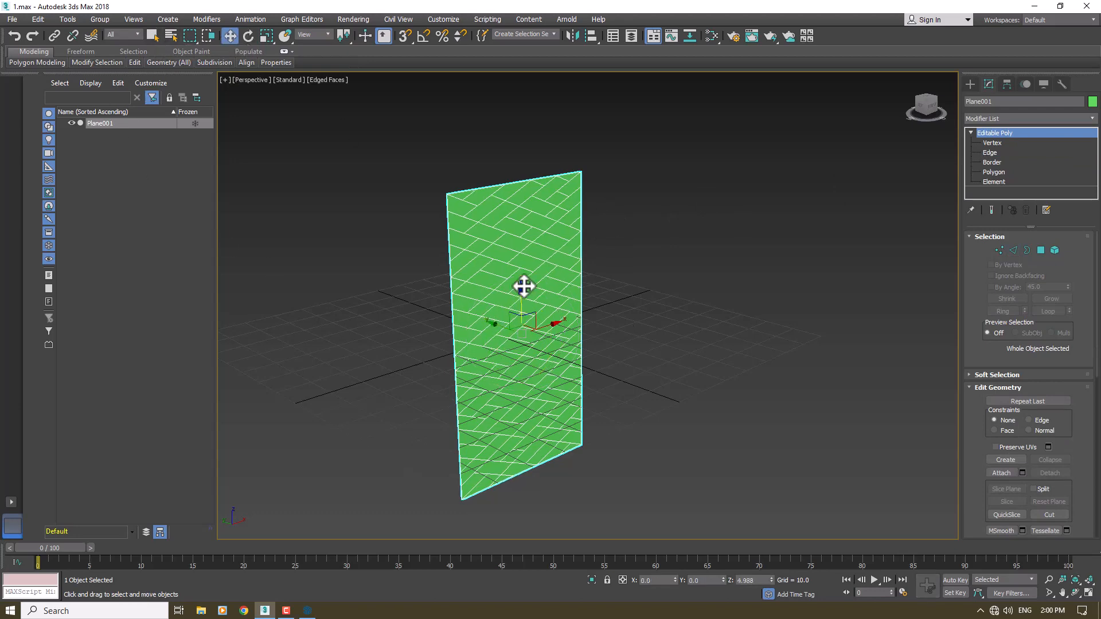
pyautogui.moveTo(523, 286); pyautogui.dragTo(508, 146)
pyautogui.scroll(-5, 443, 339)
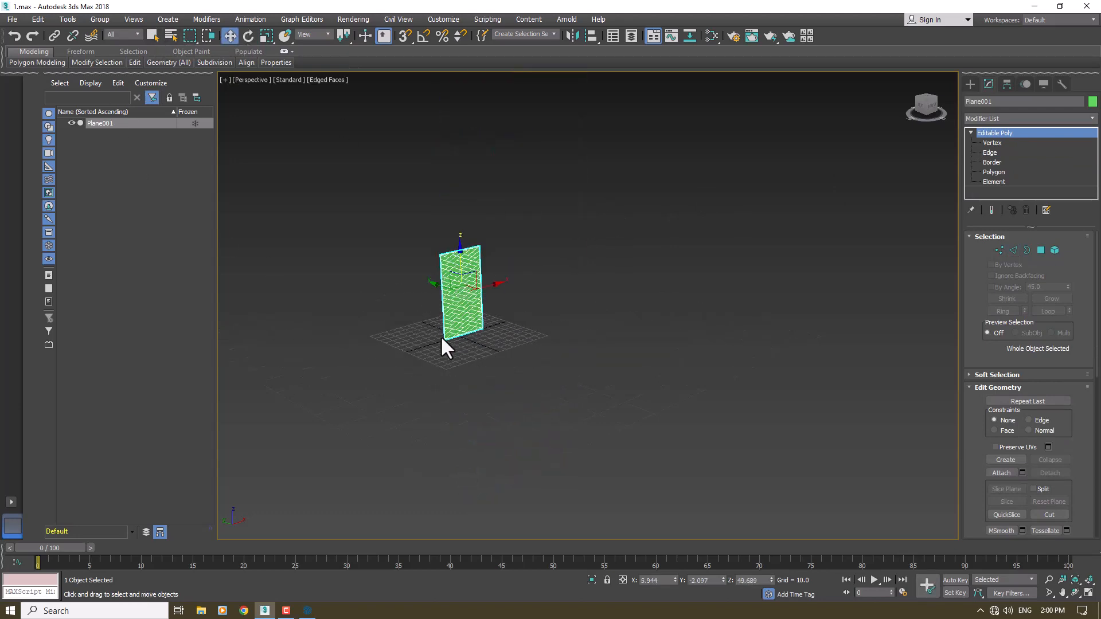
pyautogui.press('z')
# Select all of the plane's polygons and inset them By Polygon with an amount of about 0.229
pyautogui.click(992, 172)
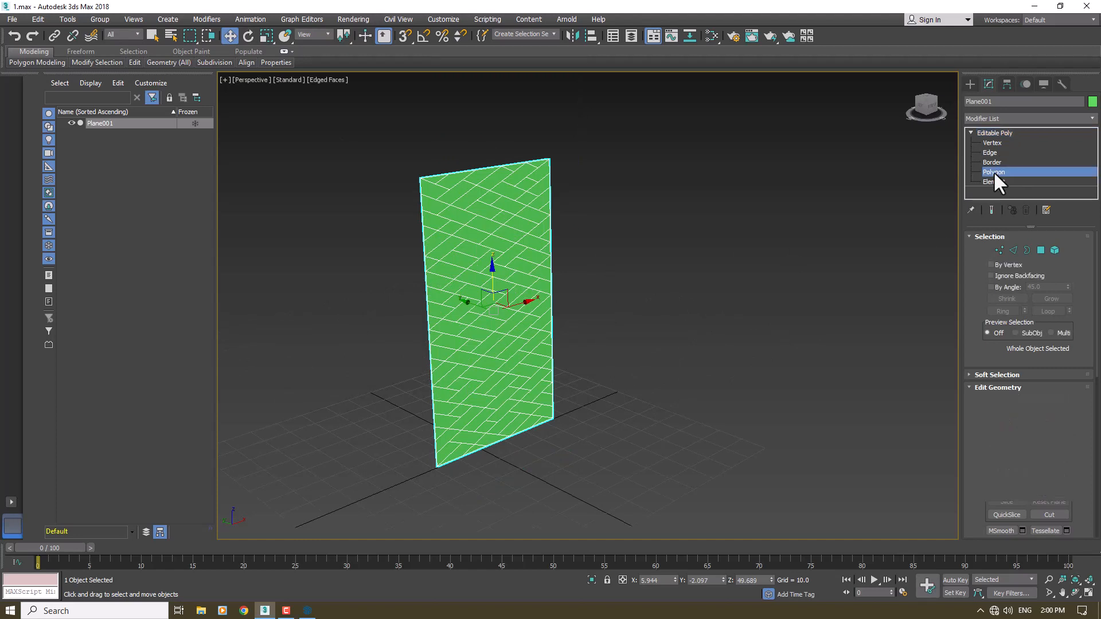
pyautogui.hotkey('ctrl', 'a')
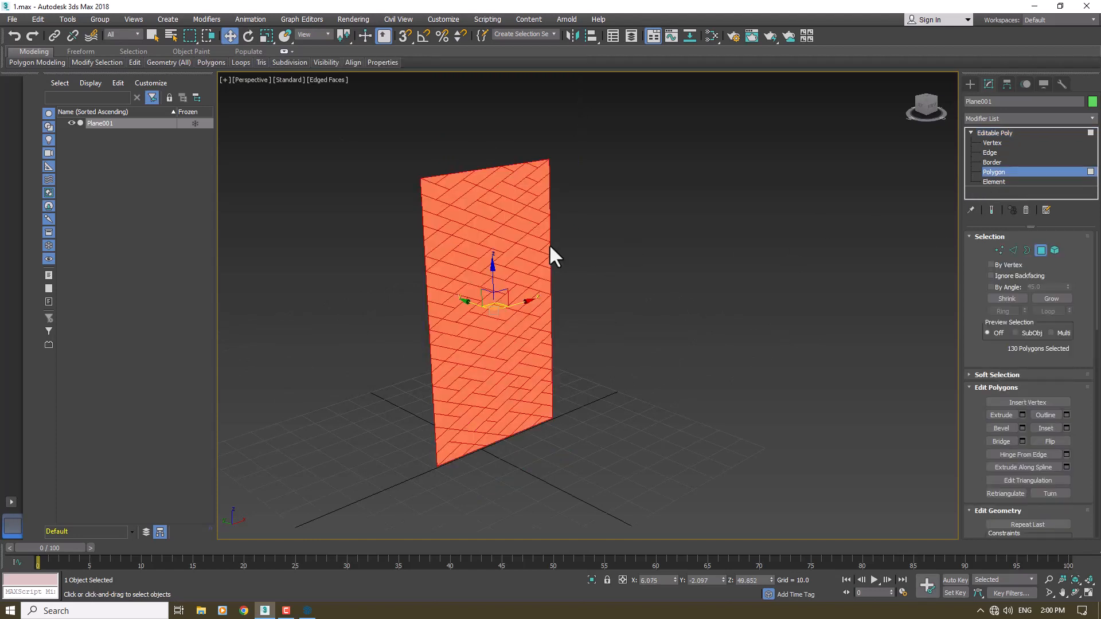
pyautogui.scroll(2, 462, 249)
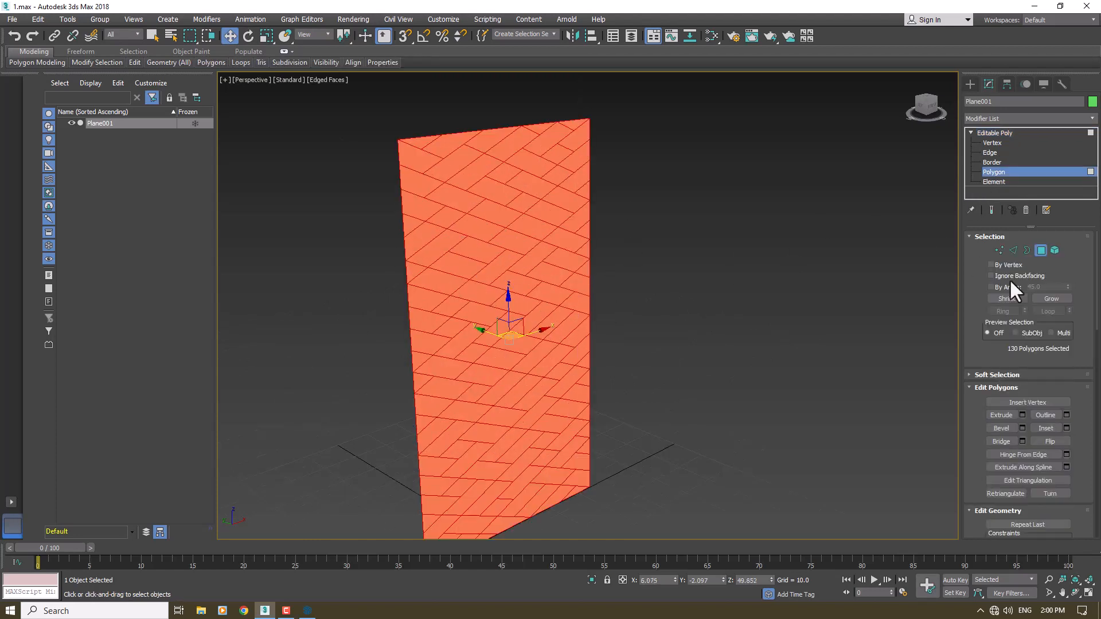
pyautogui.click(1066, 428)
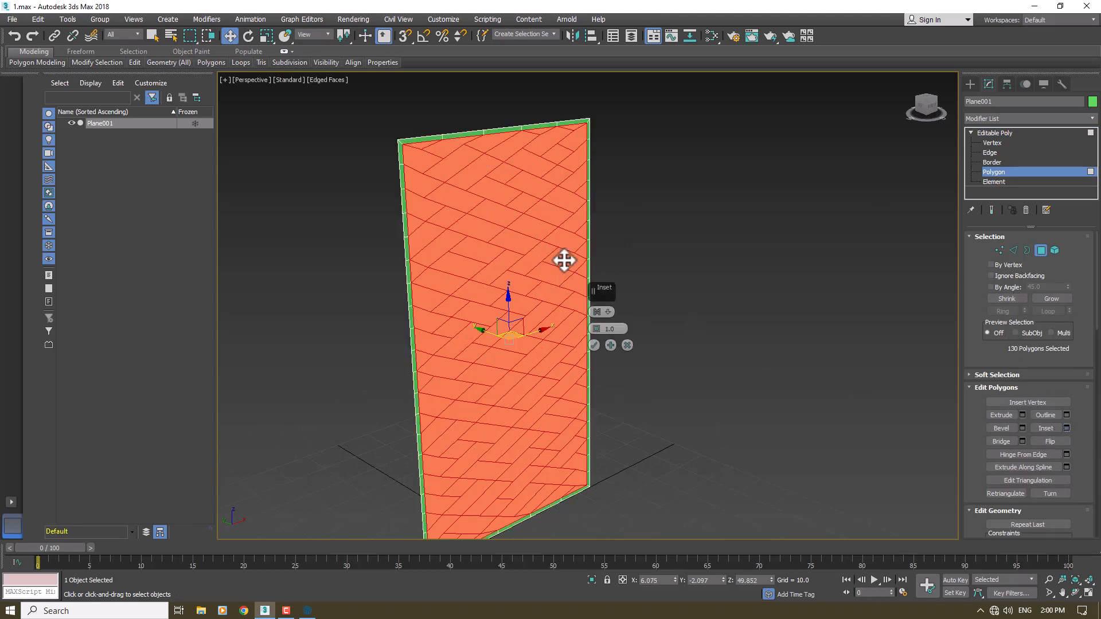
pyautogui.click(593, 309)
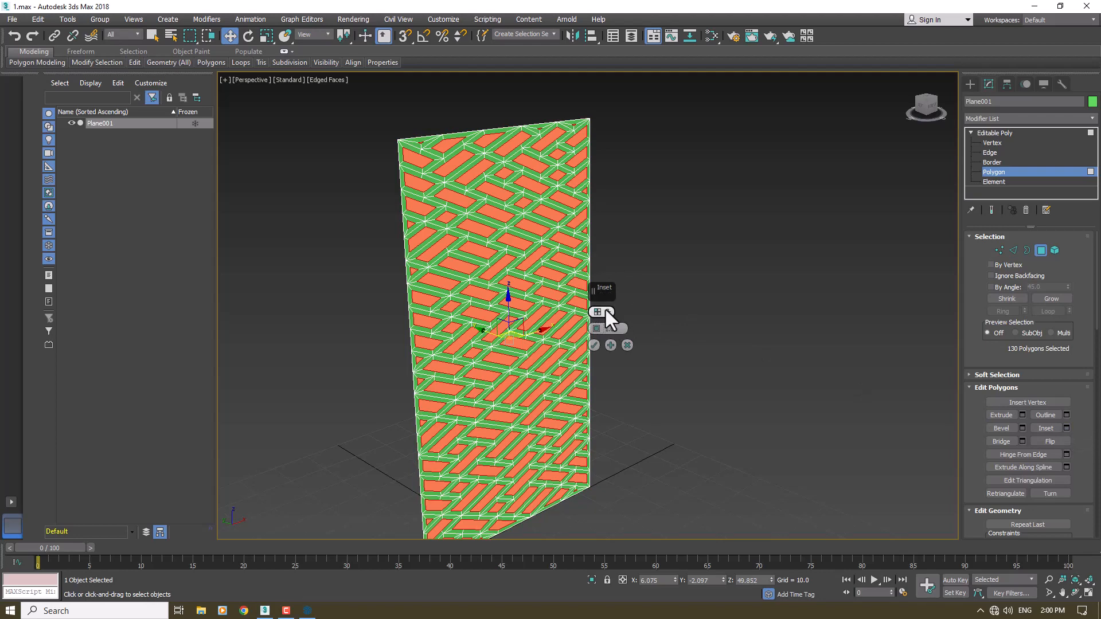
pyautogui.scroll(5, 468, 180)
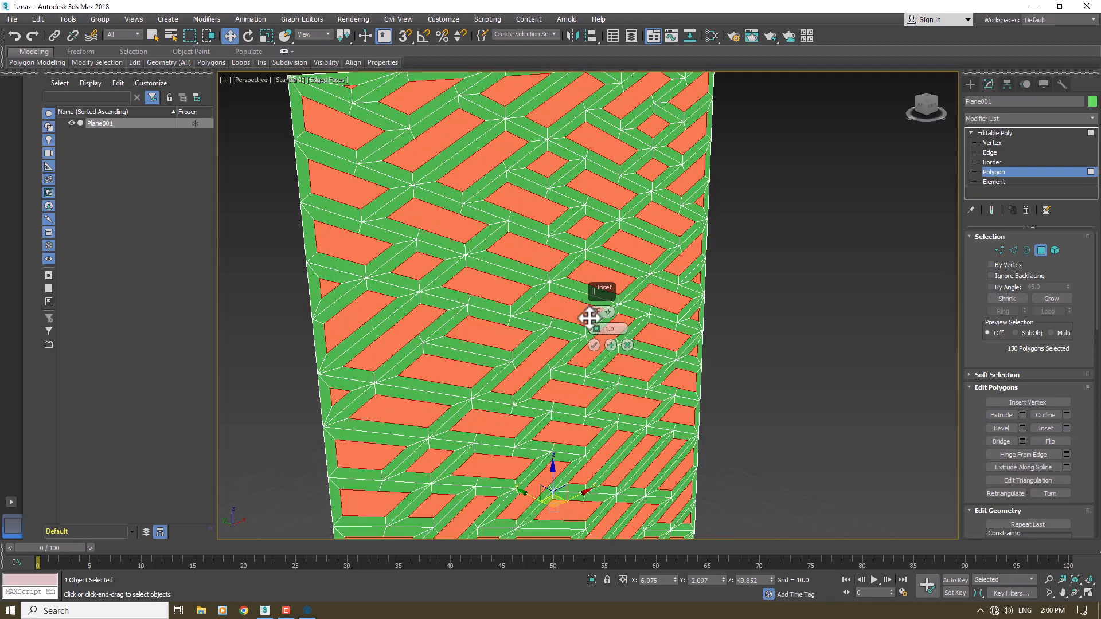
pyautogui.moveTo(597, 333); pyautogui.dragTo(594, 338)
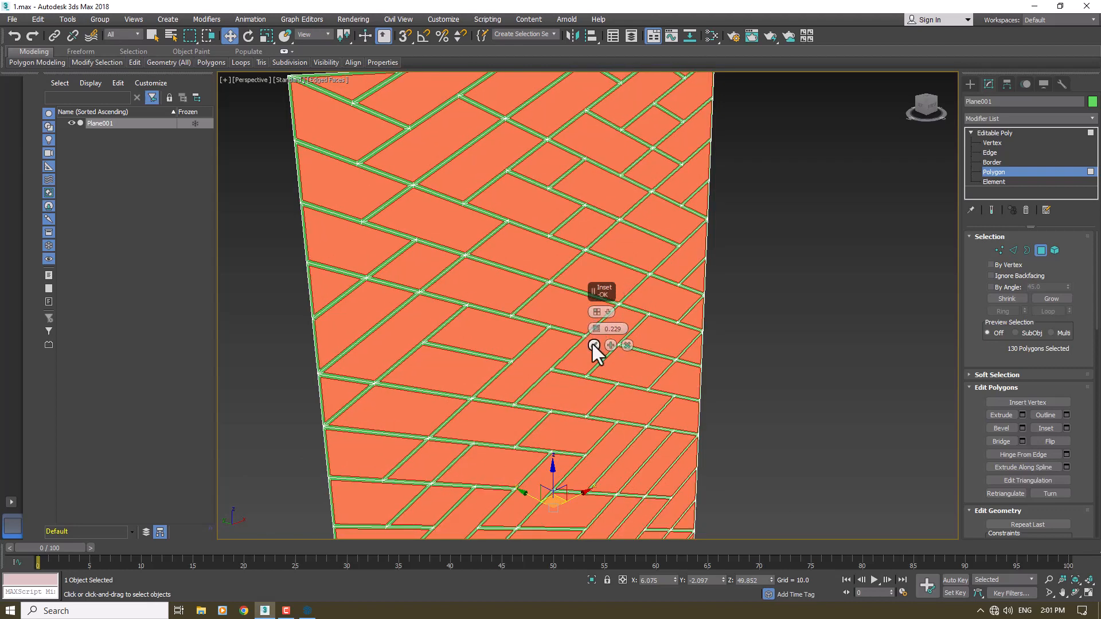
pyautogui.click(593, 344)
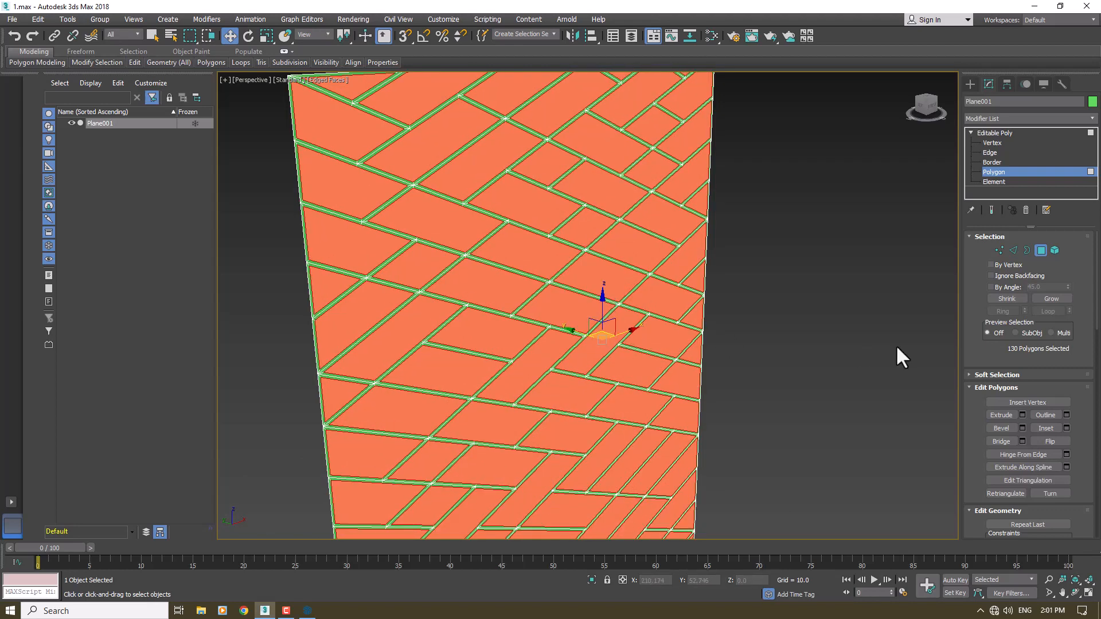
# Bevel the inset polygons with a height of 0.3 and reduce the inward outline so the sloped borders are narrow
pyautogui.click(1021, 427)
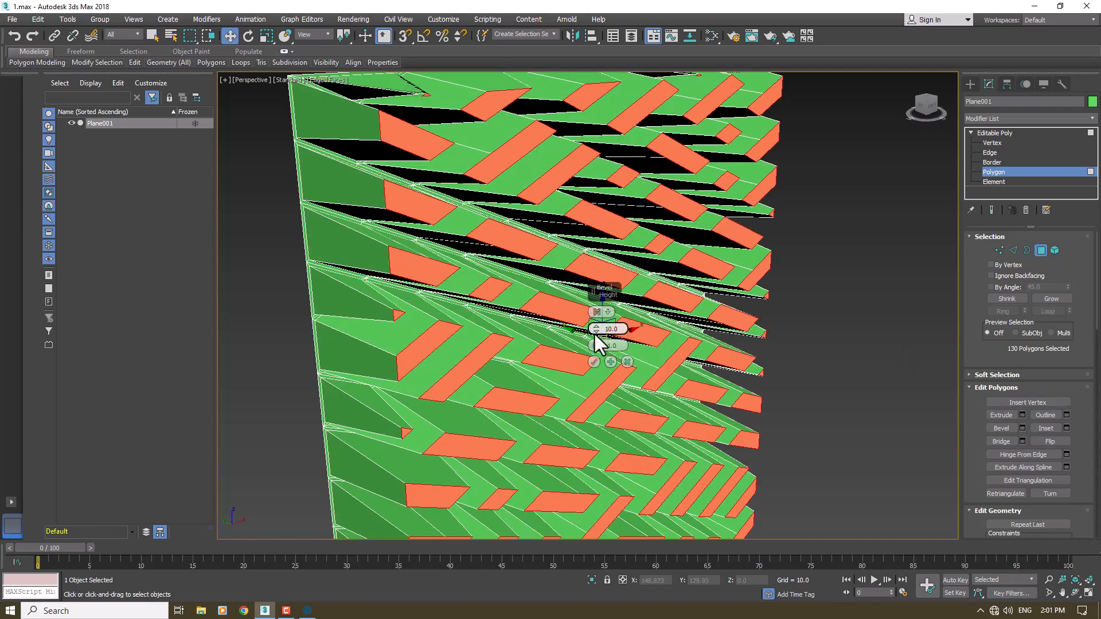
pyautogui.moveTo(595, 331); pyautogui.dragTo(583, 376)
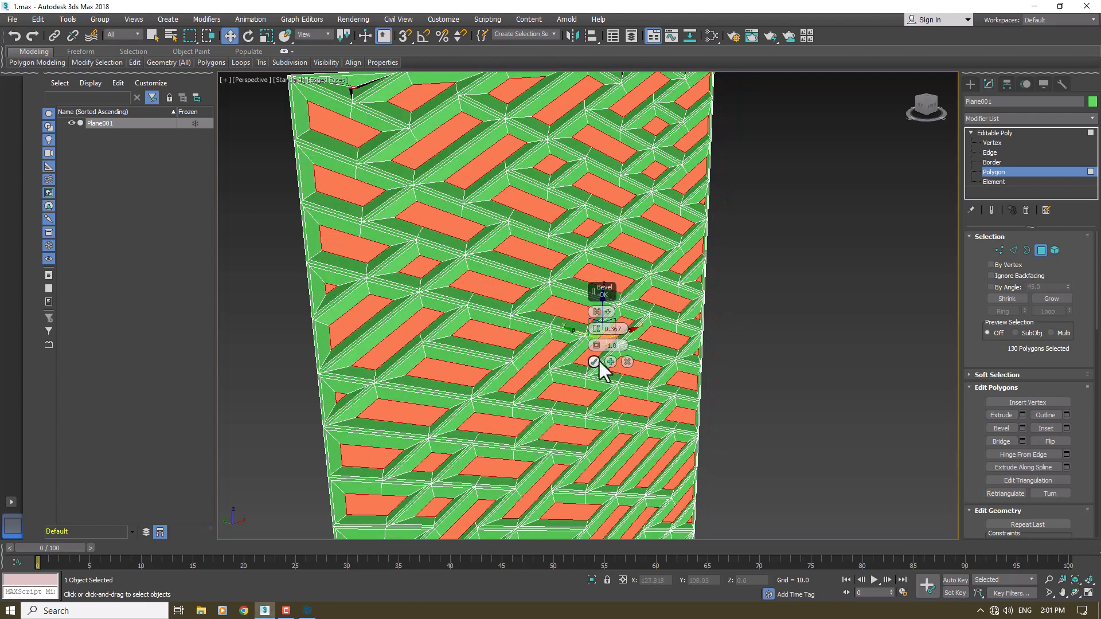
pyautogui.click(638, 332)
pyautogui.write('0.')
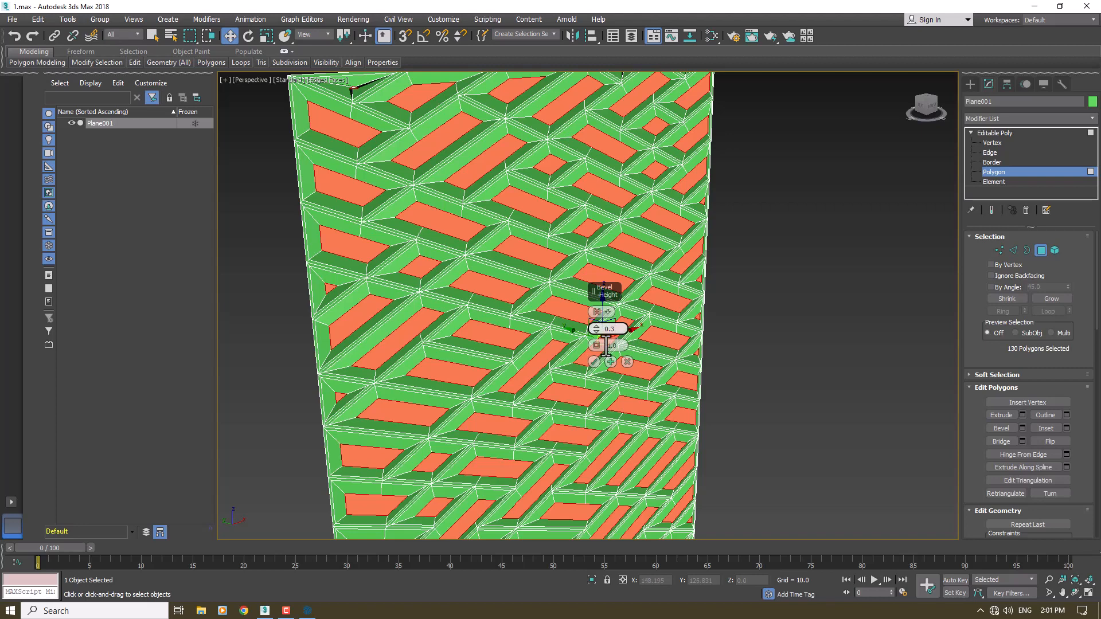
pyautogui.moveTo(595, 346); pyautogui.dragTo(594, 344)
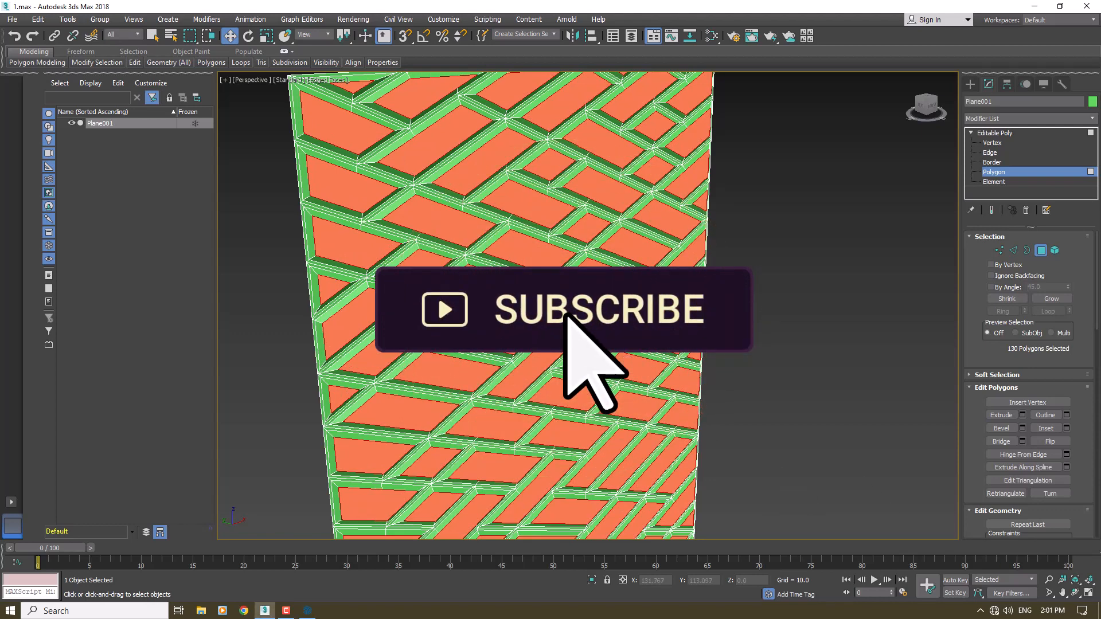
# Select every polygon of the beveled panel and save the scene
pyautogui.scroll(-4, 544, 313)
pyautogui.hotkey('ctrl', 'a')
pyautogui.hotkey('ctrl', 's')
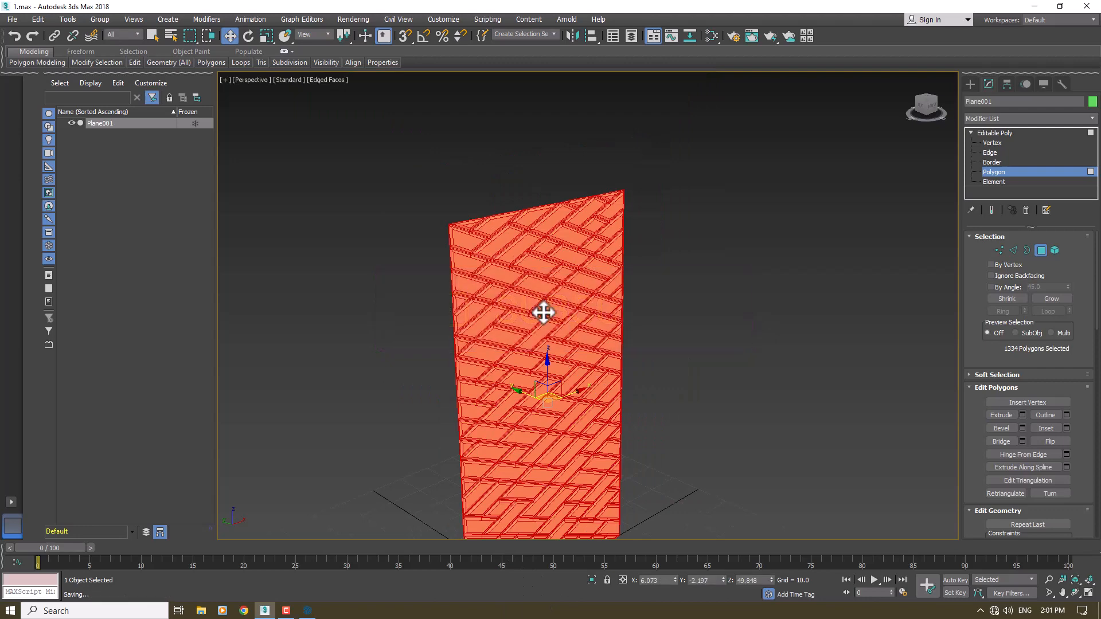
# Select all edges of the beveled panel and chamfer them with an amount of 0.08
pyautogui.click(988, 153)
pyautogui.hotkey('ctrl', 'a')
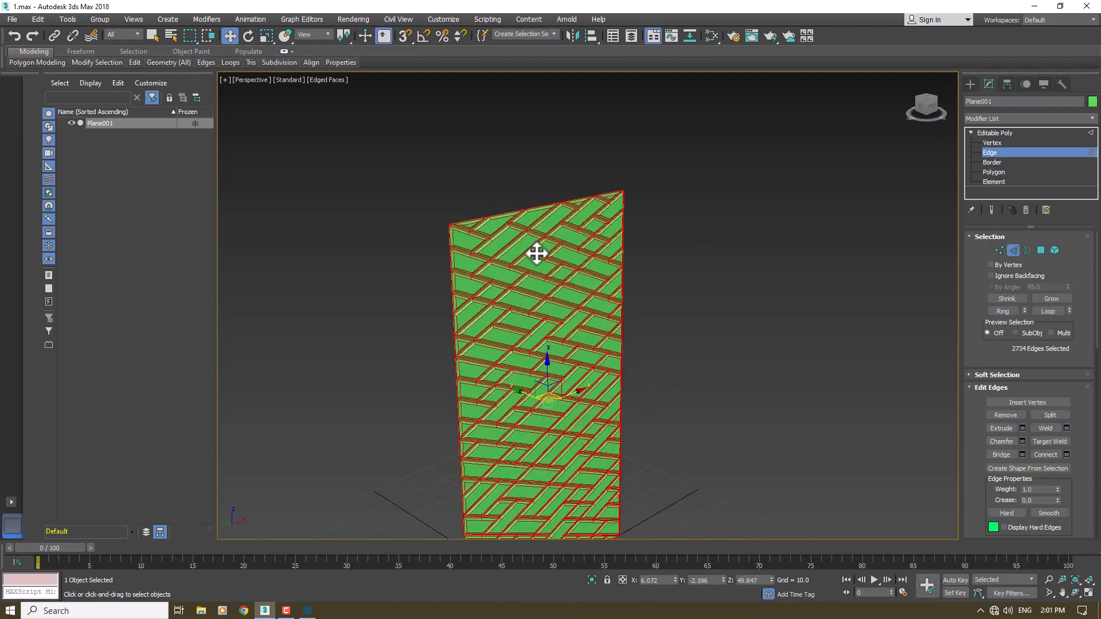
pyautogui.scroll(10, 537, 253)
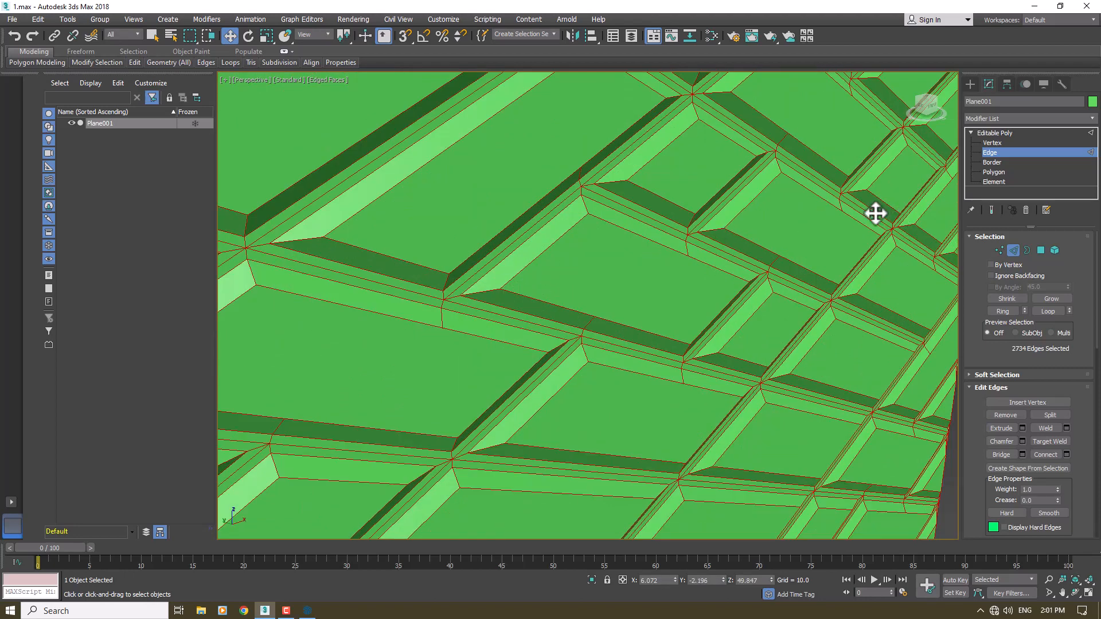
pyautogui.click(1022, 442)
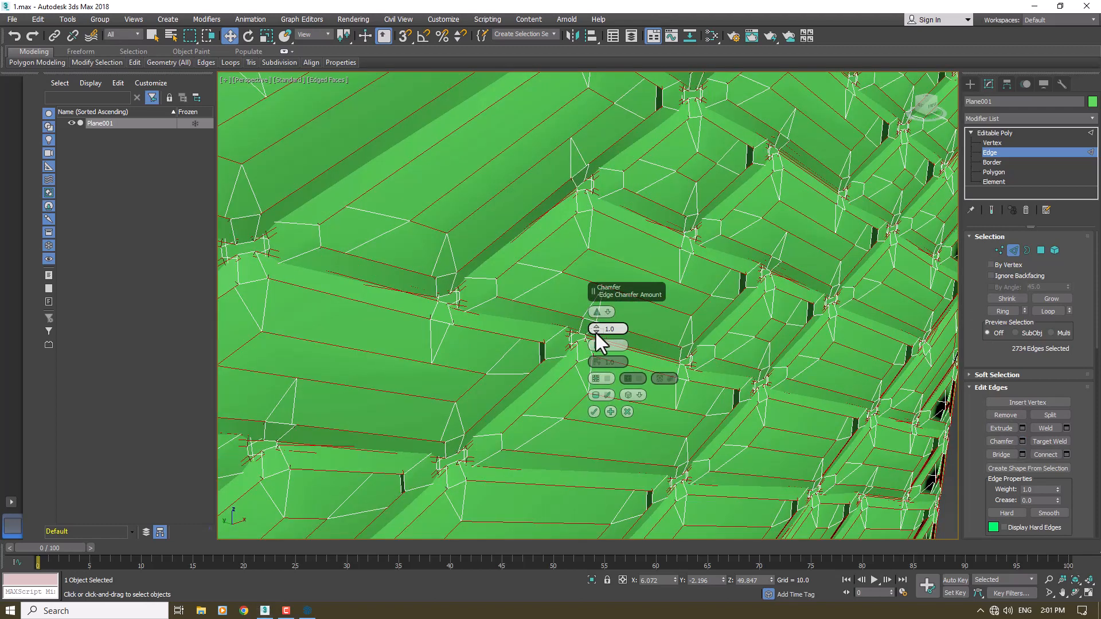
pyautogui.moveTo(597, 332); pyautogui.dragTo(639, 331)
pyautogui.write('0')
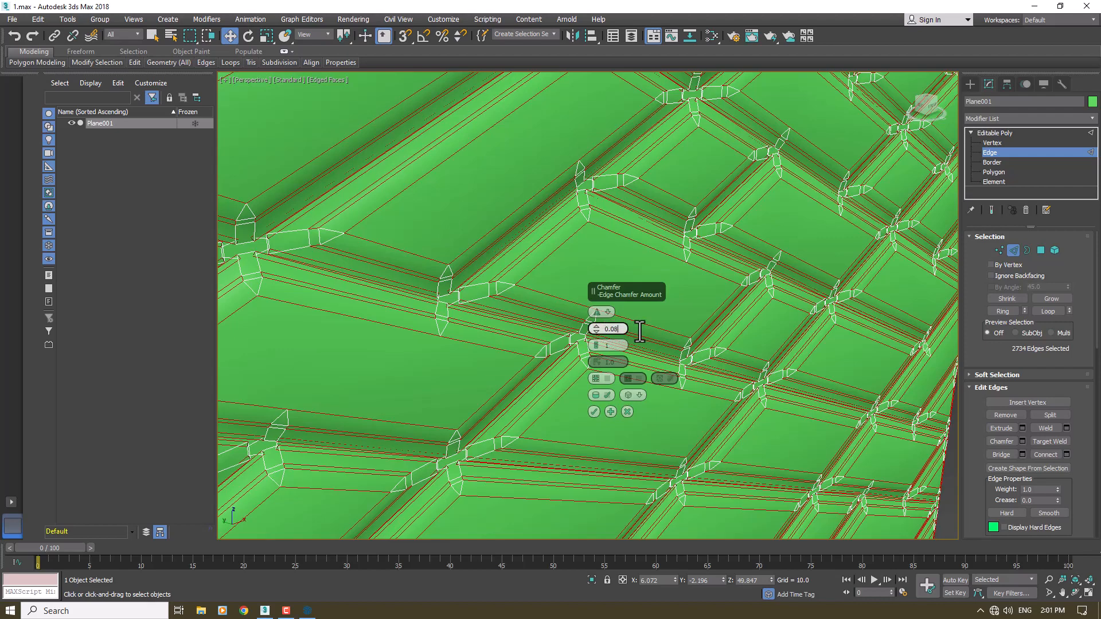
pyautogui.write('.08')
pyautogui.click(594, 411)
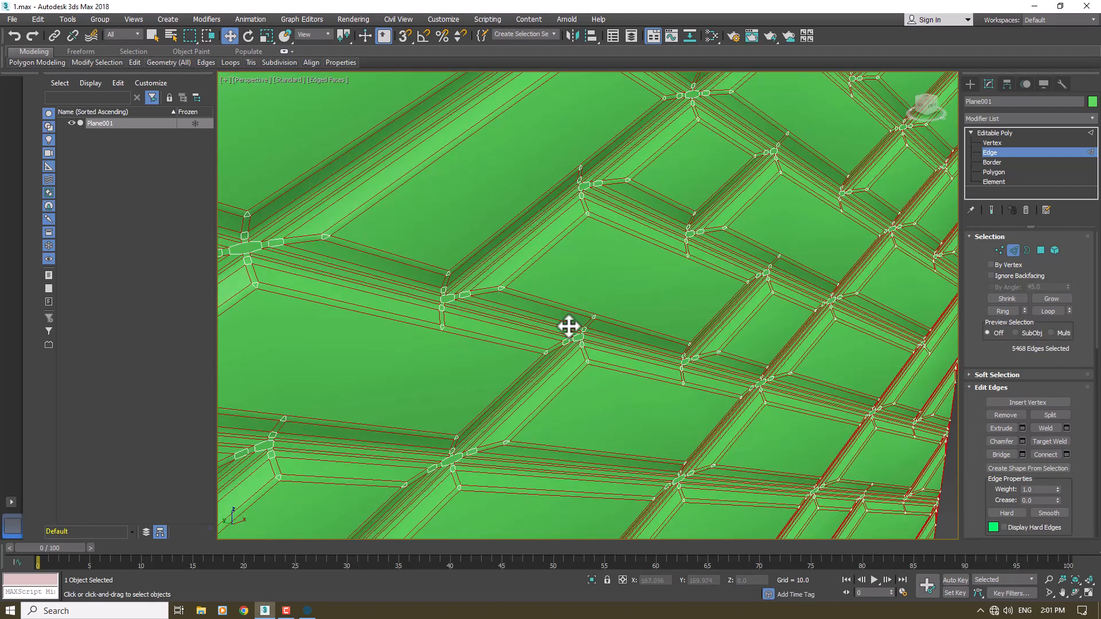
# Turn off the edged-faces display, leave edge editing and select the whole panel as an object
pyautogui.scroll(-10, 530, 290)
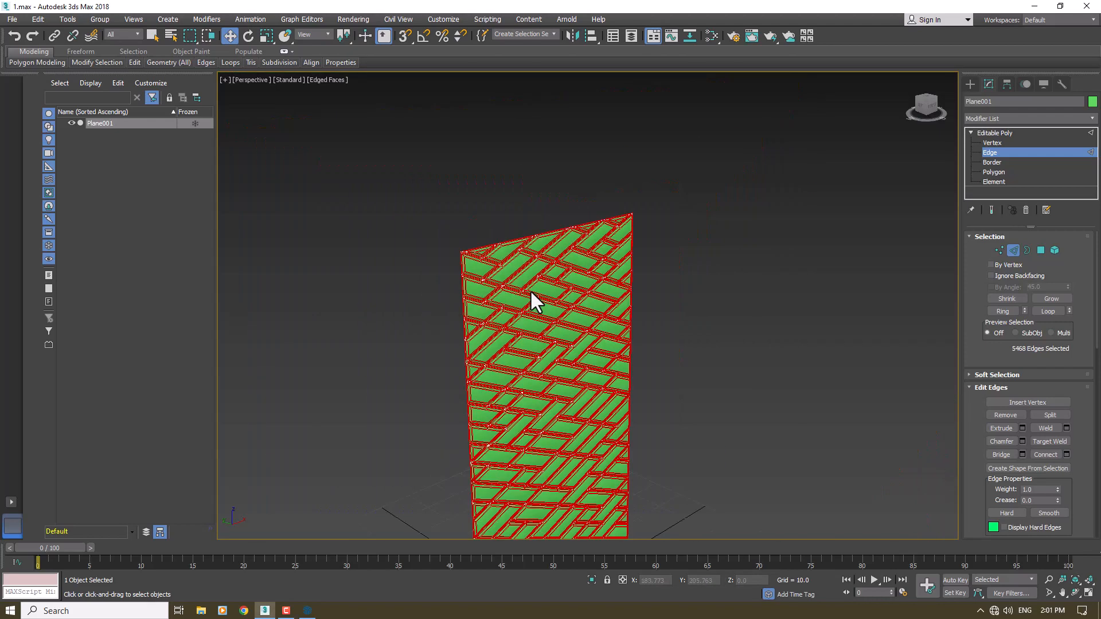
pyautogui.press('F4')
pyautogui.click(982, 135)
pyautogui.click(970, 133)
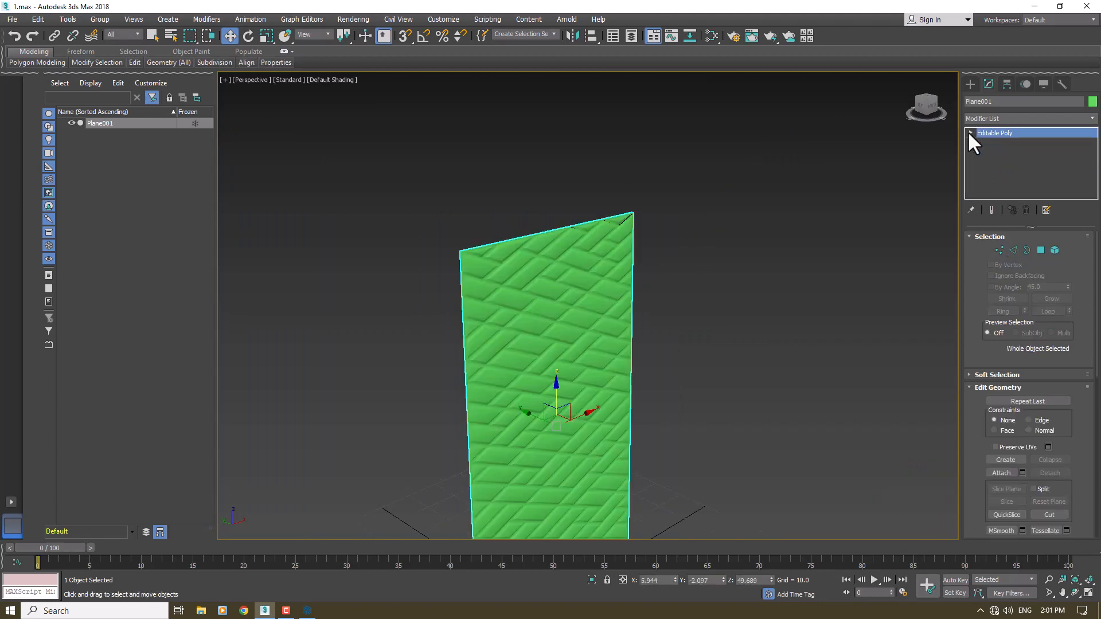
pyautogui.click(738, 209)
pyautogui.scroll(-5, 639, 275)
pyautogui.scroll(8, 631, 300)
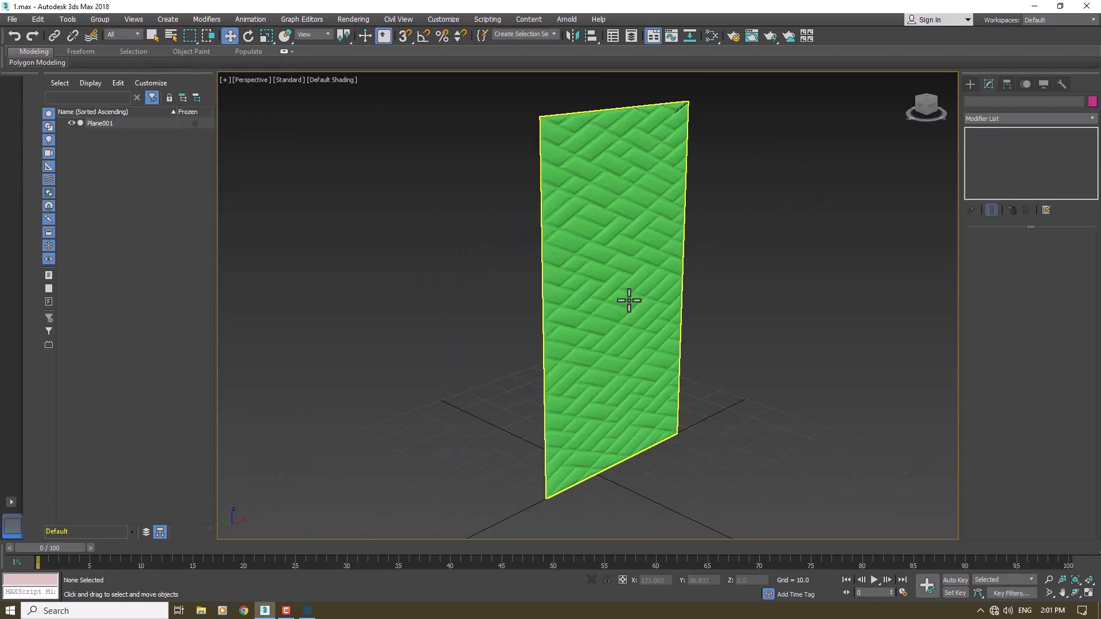
pyautogui.keyDown('alt'); pyautogui.moveTo(629, 300); pyautogui.dragTo(565, 319, button='middle'); pyautogui.keyUp('alt')
pyautogui.click(569, 322)
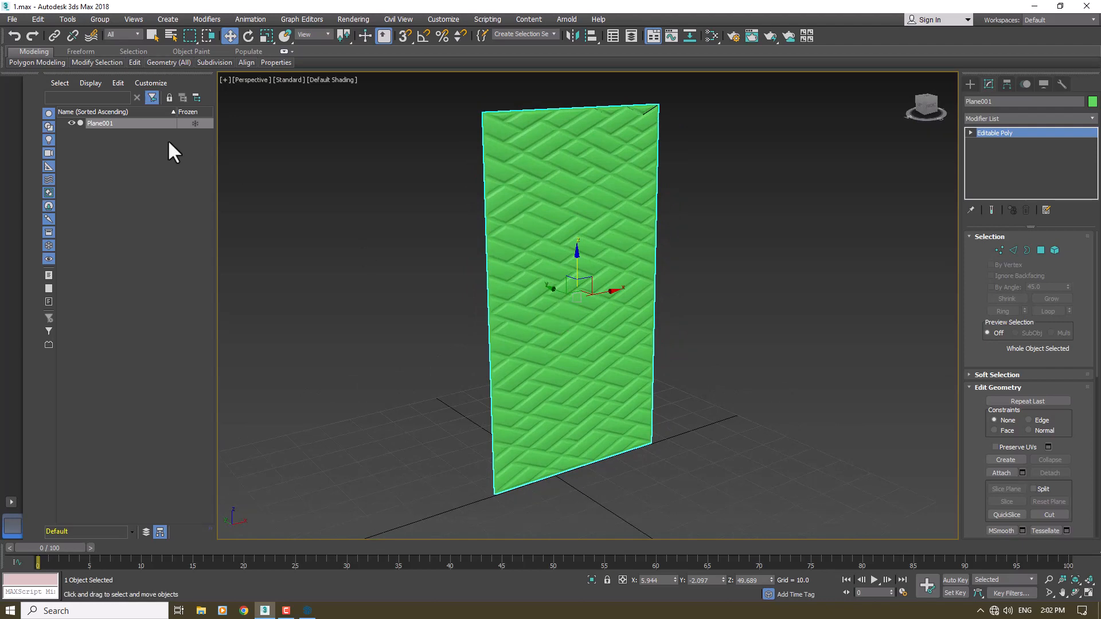
pyautogui.click(12, 23)
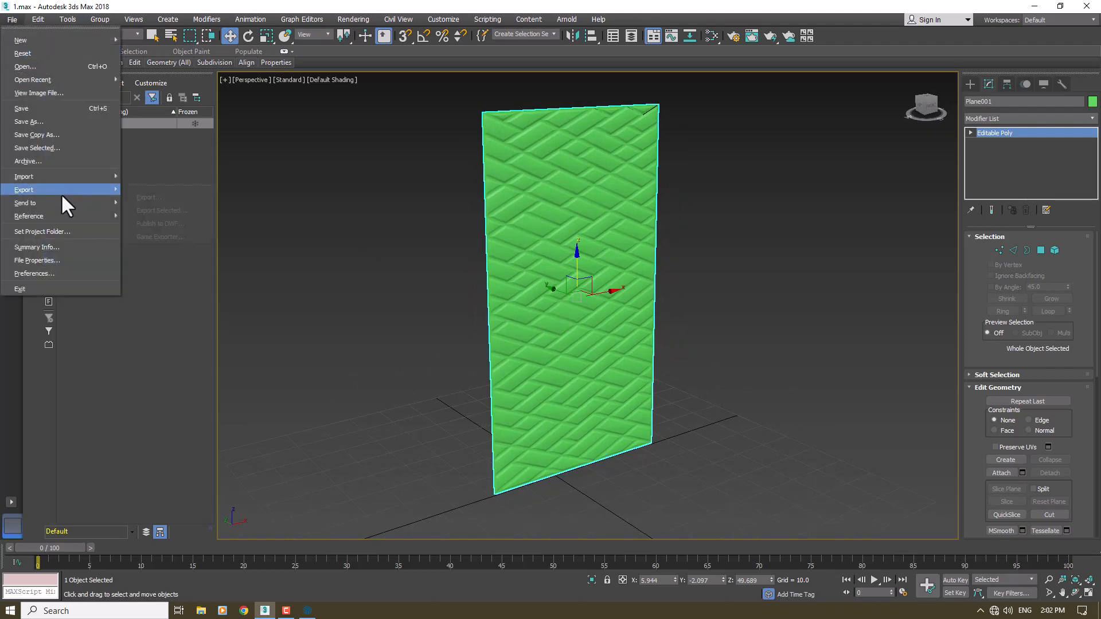
pyautogui.click(136, 211)
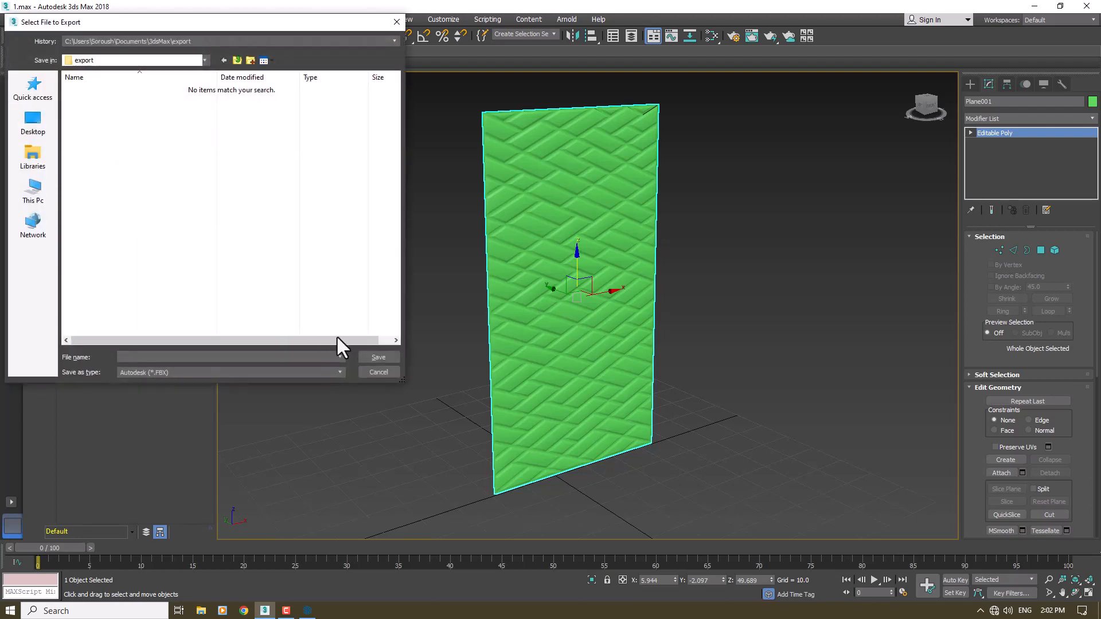
pyautogui.click(367, 372)
# Start exporting the whole scene and list the available export file formats
pyautogui.click(11, 19)
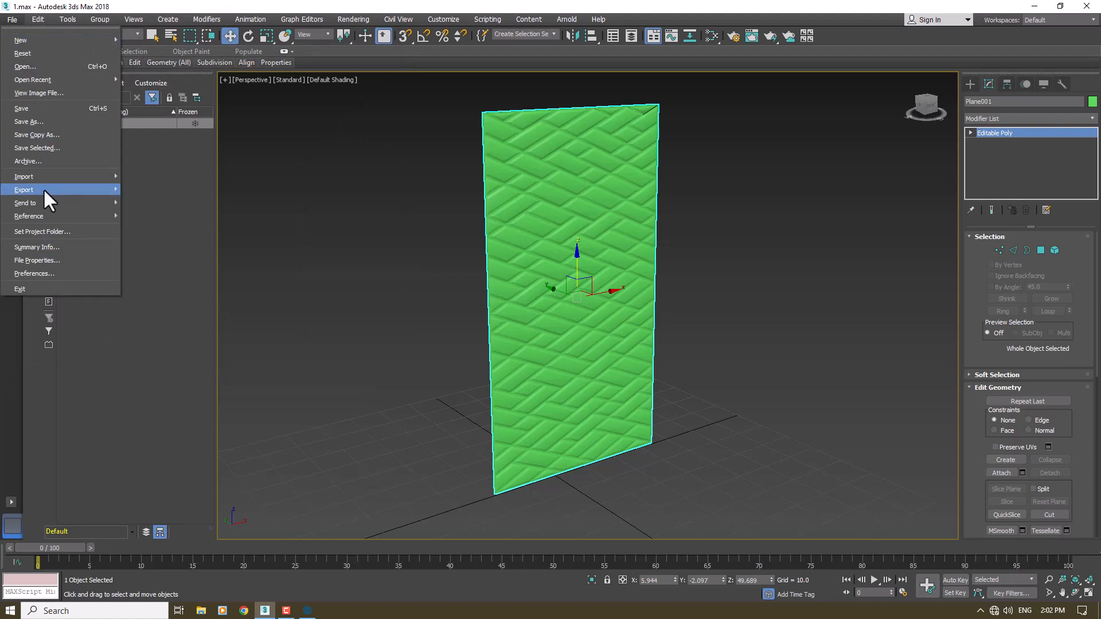
pyautogui.moveTo(63, 189)
pyautogui.click(145, 197)
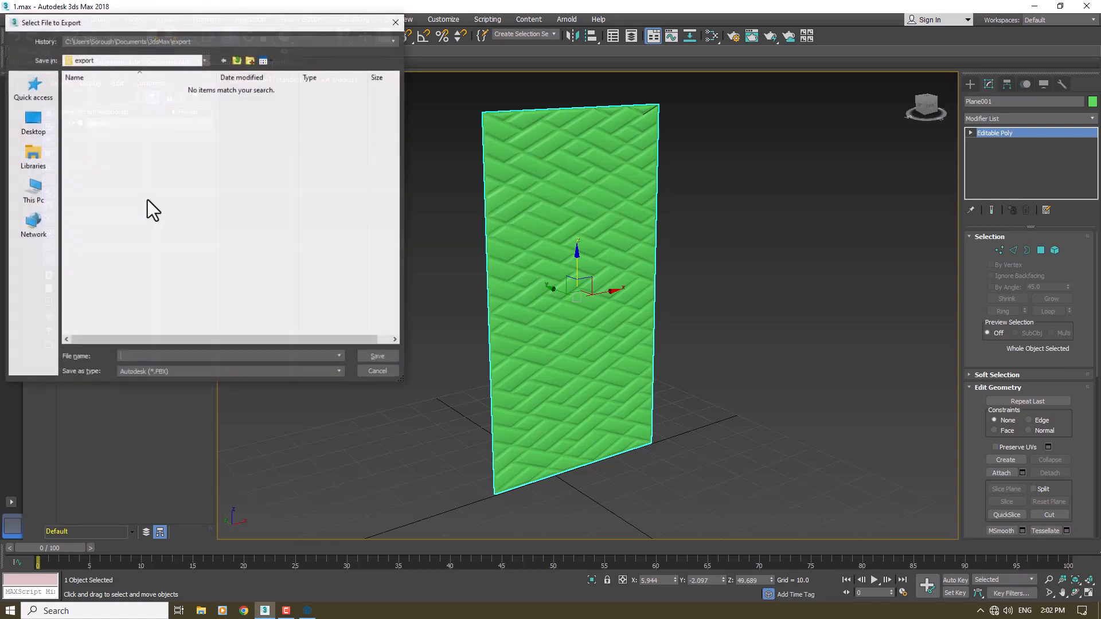
pyautogui.click(170, 372)
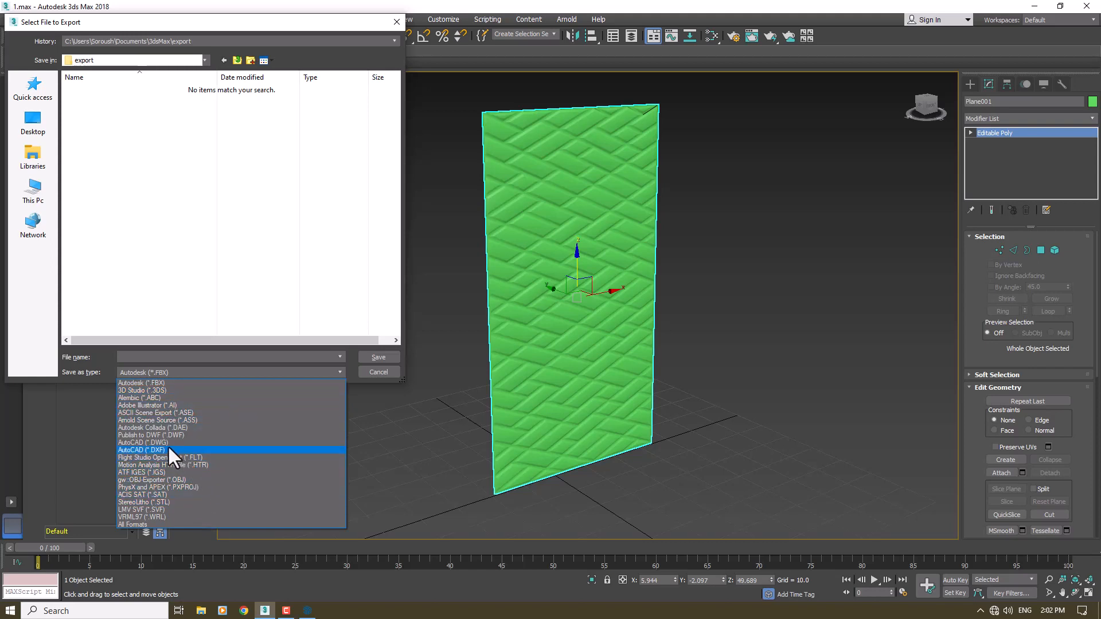
# Switch to SketchUp, start an import and examine the file formats it supports
pyautogui.click(308, 610)
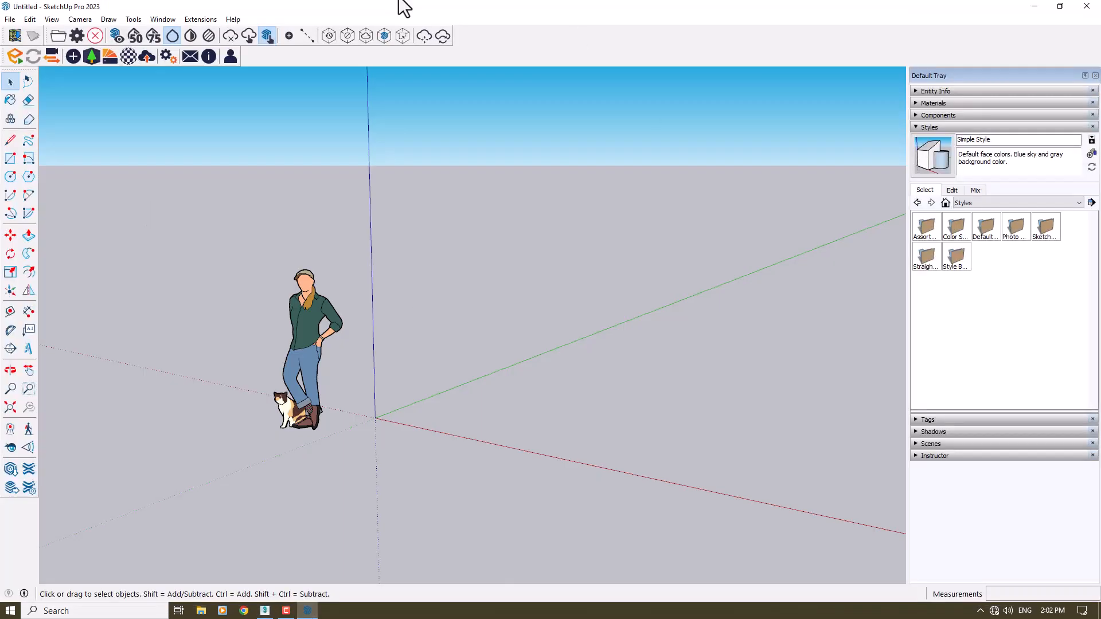
pyautogui.click(10, 18)
pyautogui.click(71, 200)
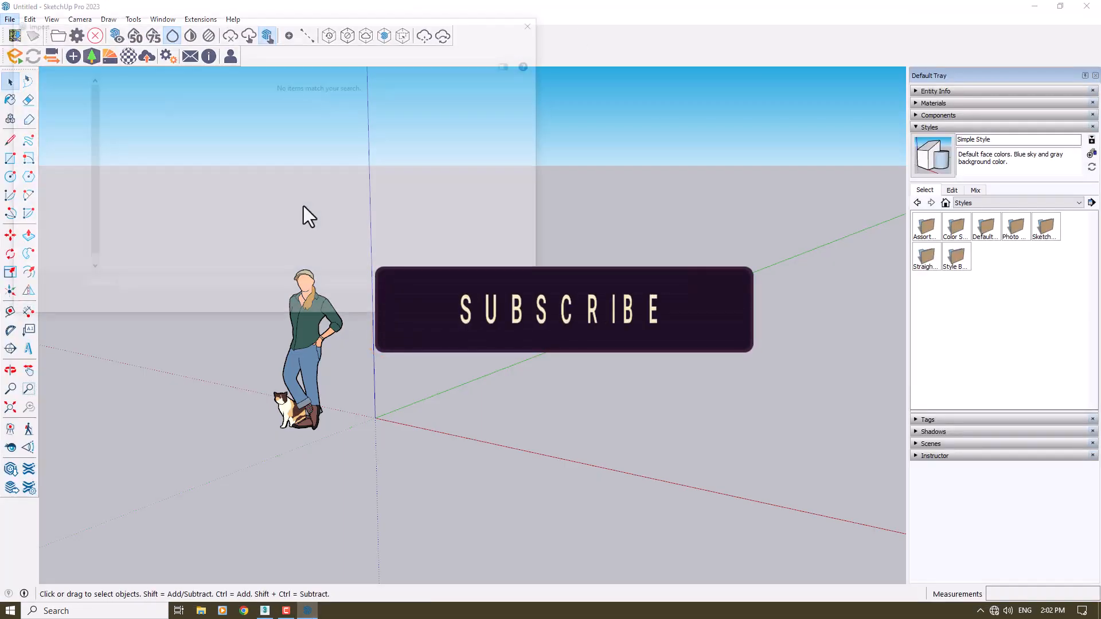
pyautogui.click(483, 287)
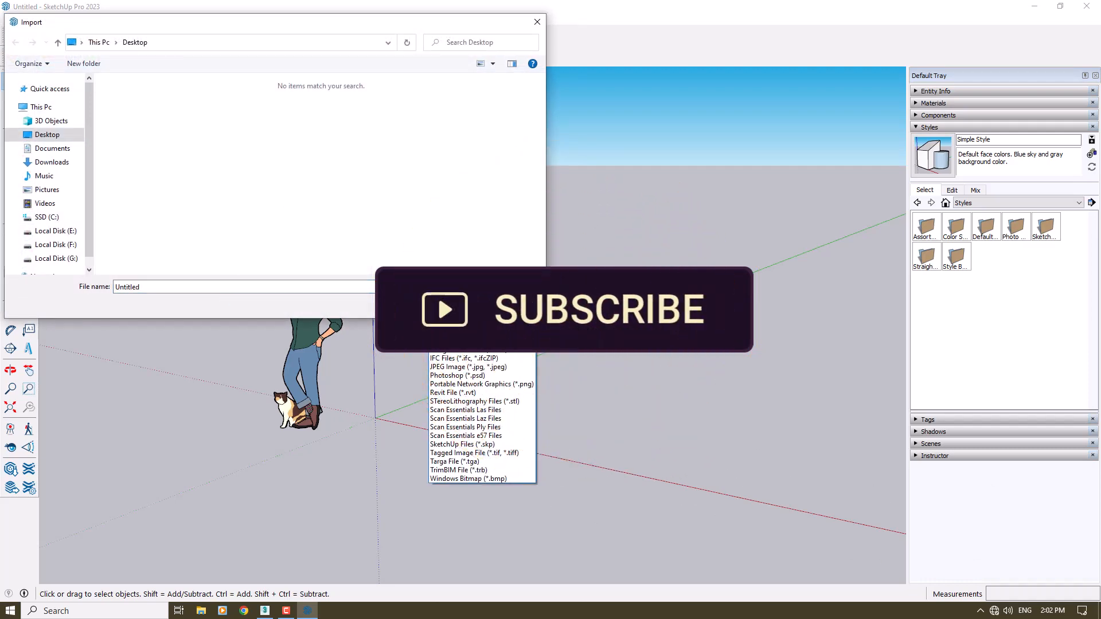
pyautogui.click(487, 215)
# Switch back to 3ds Max and export the scene to the Desktop as a 3D Studio (3DS) file named 1, preserving MAX's texture coordinates
pyautogui.click(265, 611)
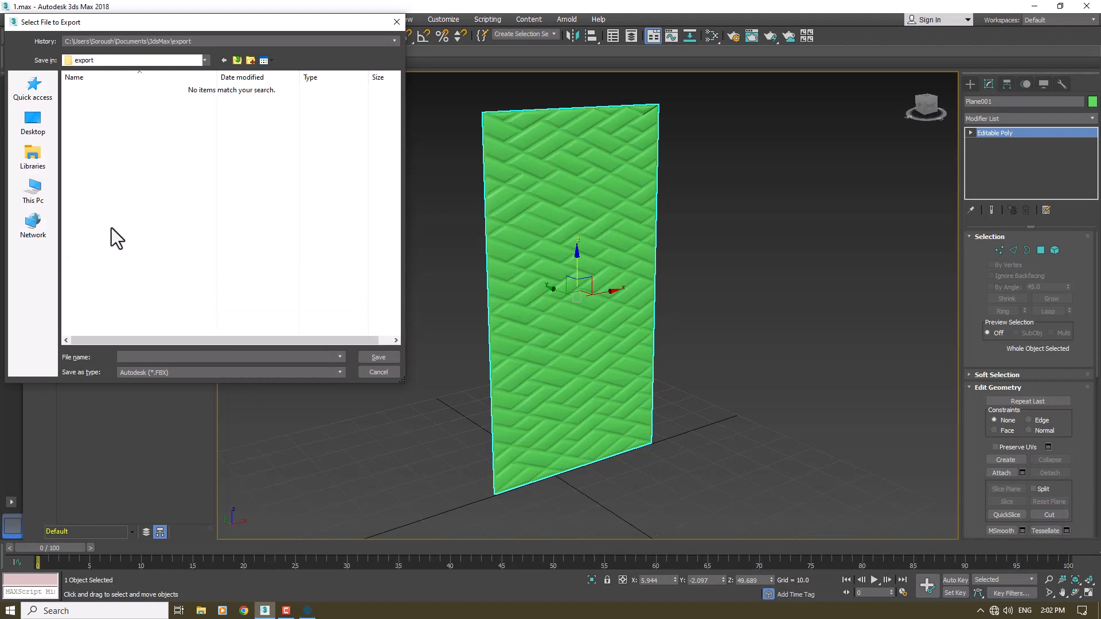
pyautogui.click(231, 372)
pyautogui.click(212, 390)
pyautogui.click(252, 357)
pyautogui.click(32, 122)
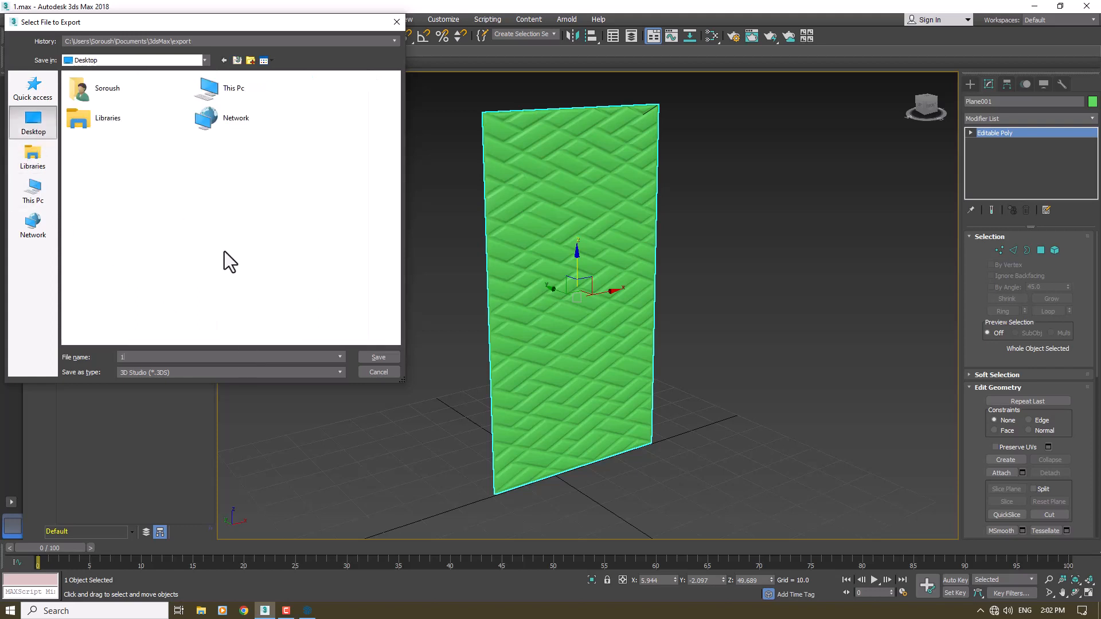
pyautogui.click(379, 357)
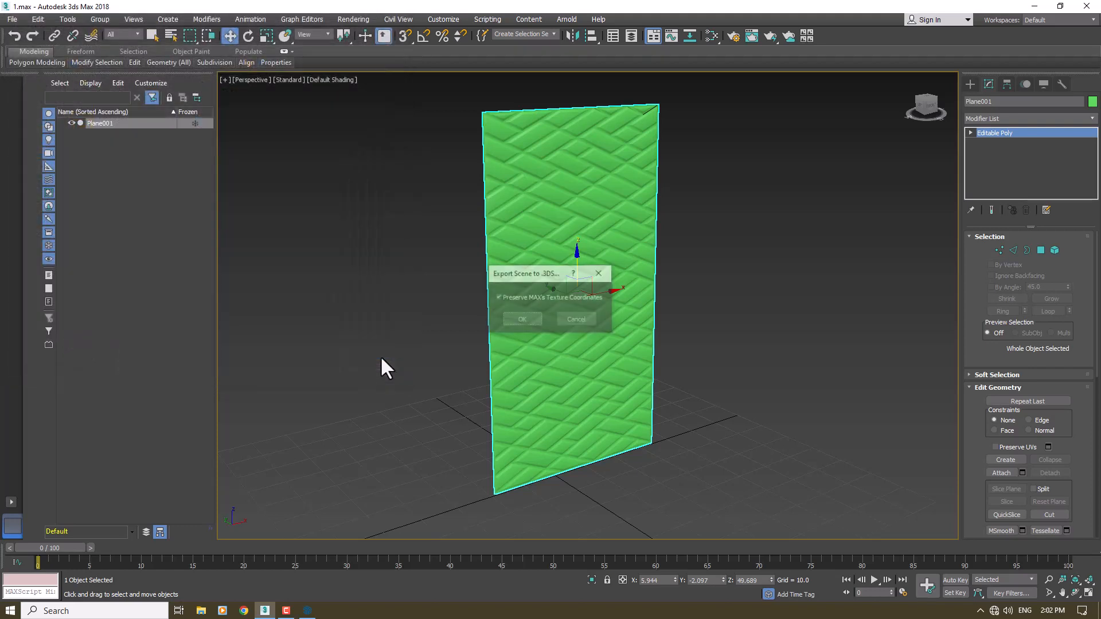
pyautogui.click(521, 320)
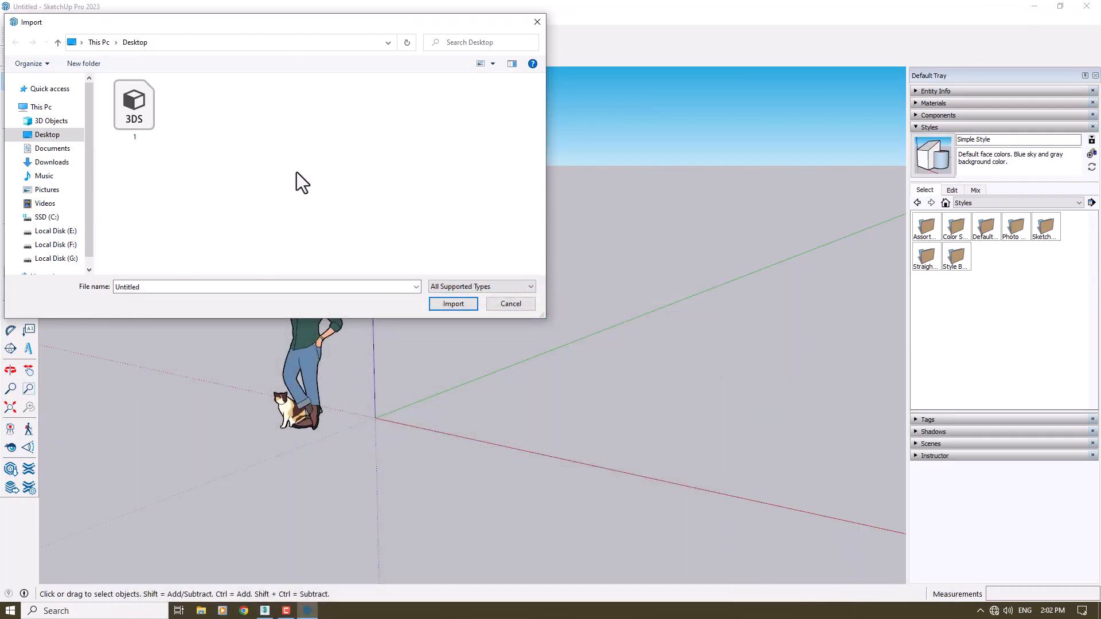
pyautogui.rightClick(267, 145)
pyautogui.click(301, 188)
pyautogui.click(539, 25)
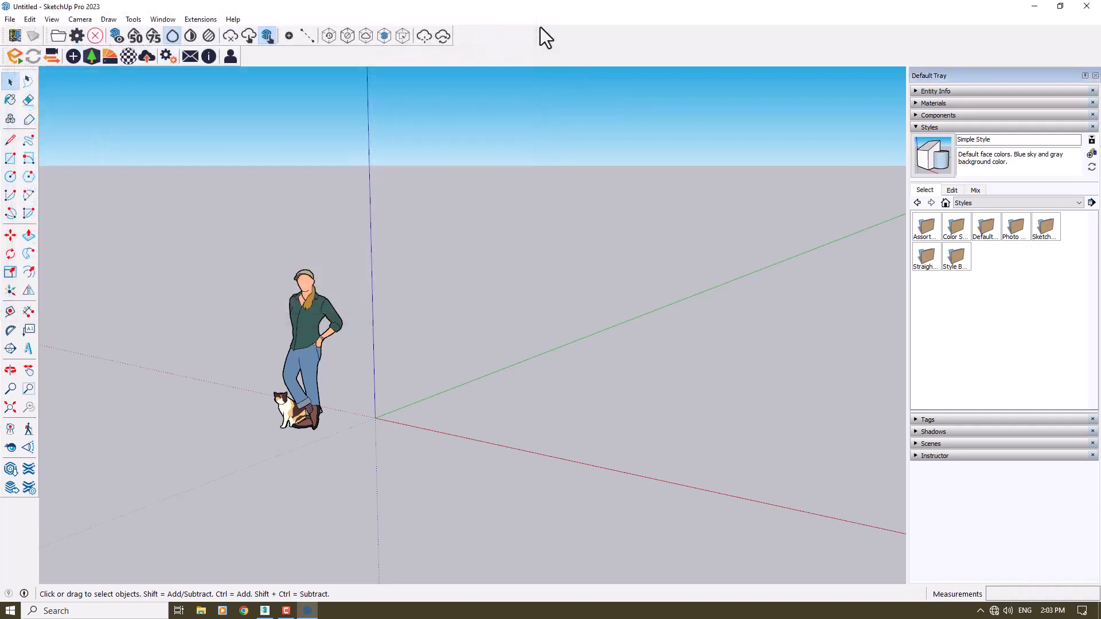
# Import the 3DS file 1 from the Desktop into SketchUp and place the panel beside the scale figure, near the red axis
pyautogui.click(10, 20)
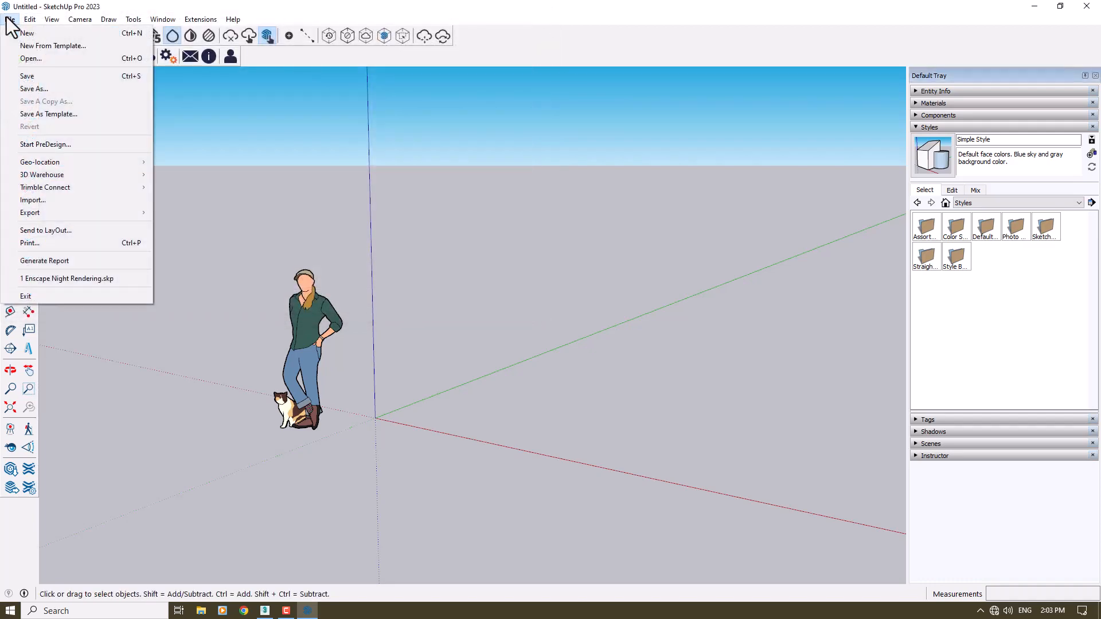
pyautogui.click(46, 200)
pyautogui.doubleClick(142, 128)
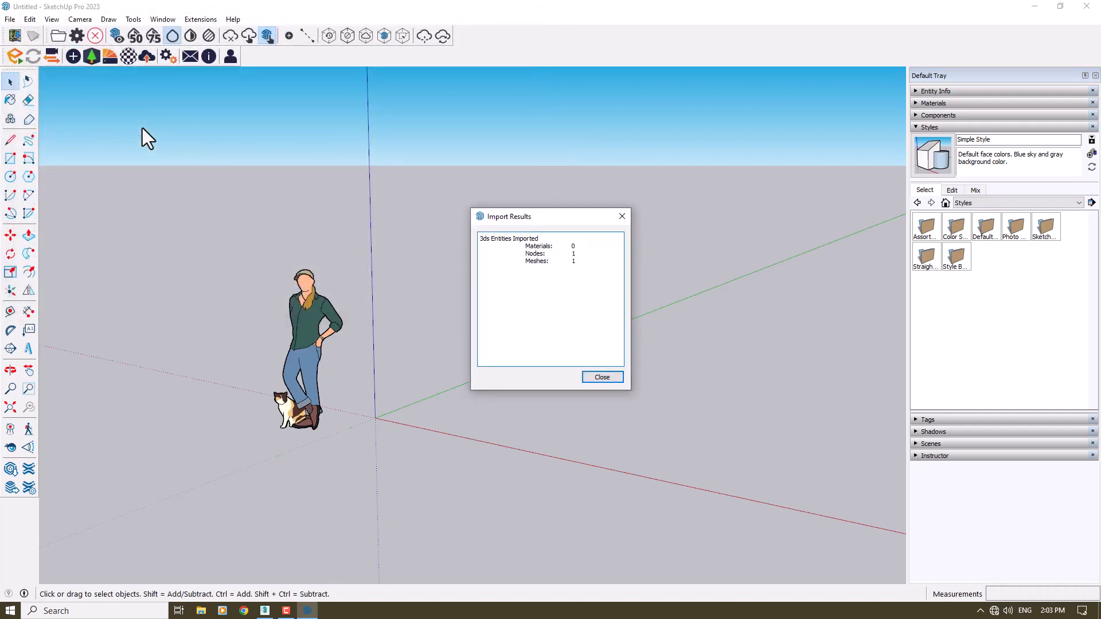
pyautogui.click(606, 373)
pyautogui.scroll(3, 407, 339)
pyautogui.scroll(-3, 396, 345)
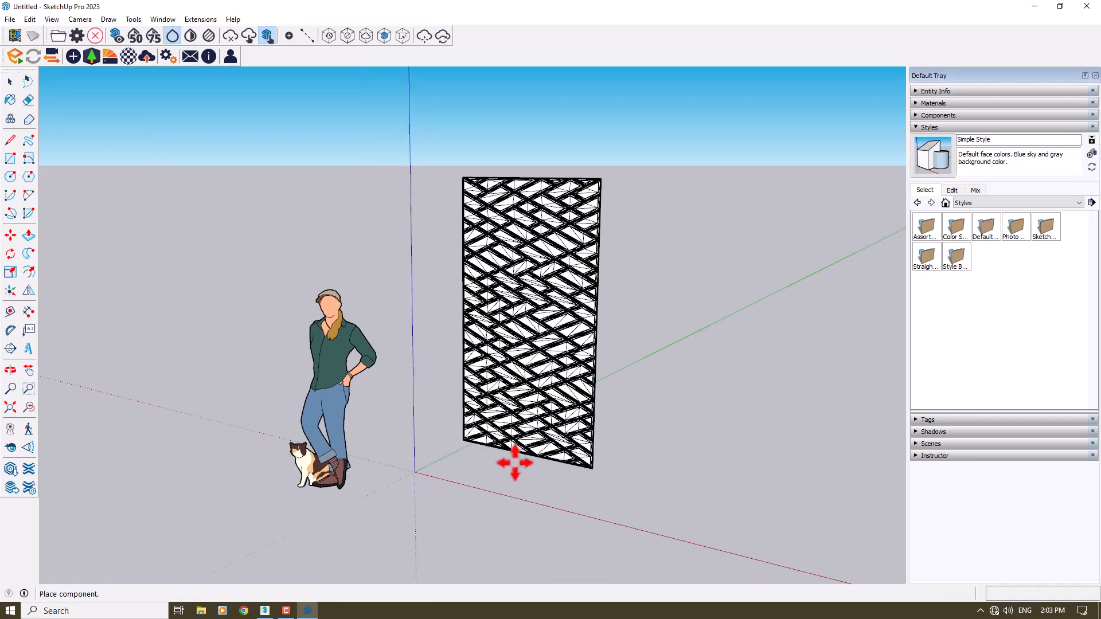
pyautogui.click(534, 491)
# Examine the imported panel's triangulated edges up close and as a whole, and clear the selection
pyautogui.scroll(5, 597, 438)
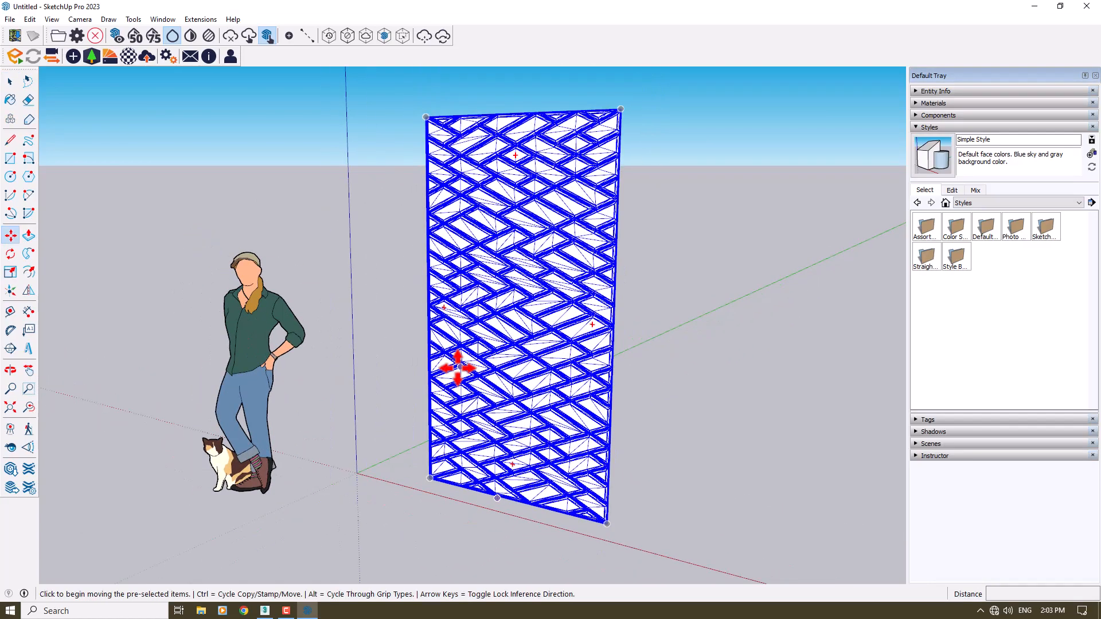
pyautogui.moveTo(457, 367); pyautogui.dragTo(831, 406, button='middle')
pyautogui.scroll(3, 418, 167)
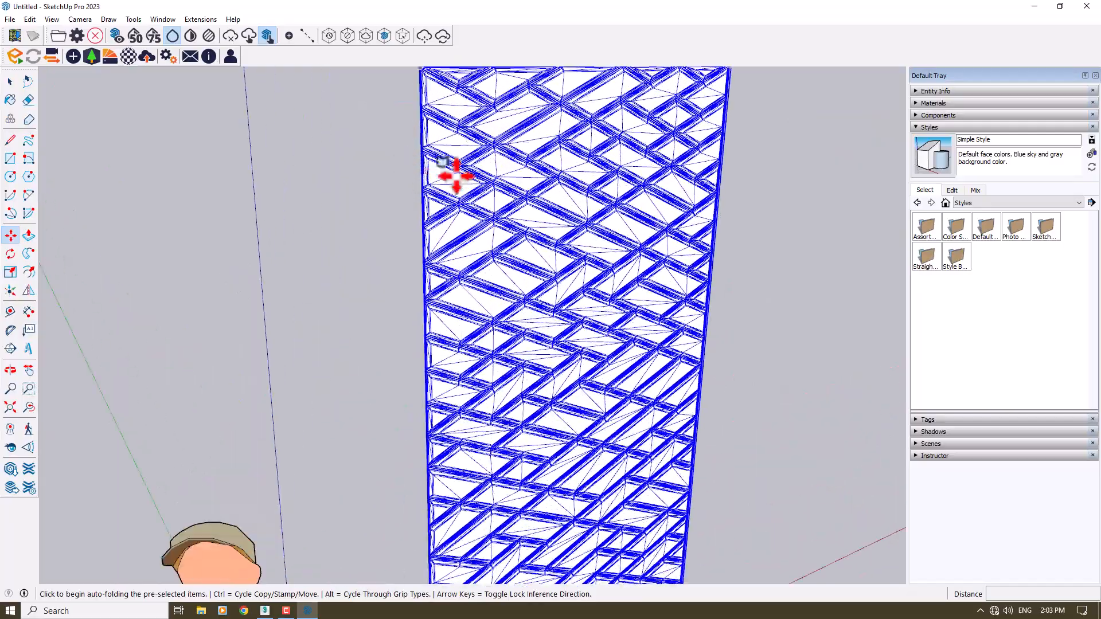
pyautogui.scroll(3, 457, 172)
pyautogui.scroll(3, 532, 188)
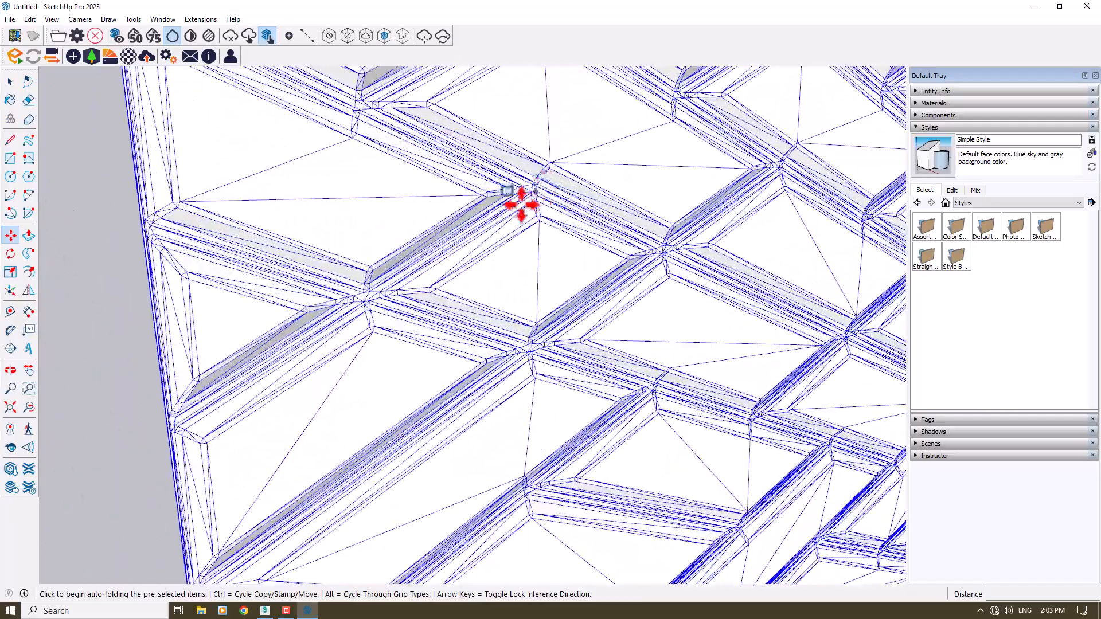
pyautogui.scroll(-10, 376, 238)
pyautogui.press('space')
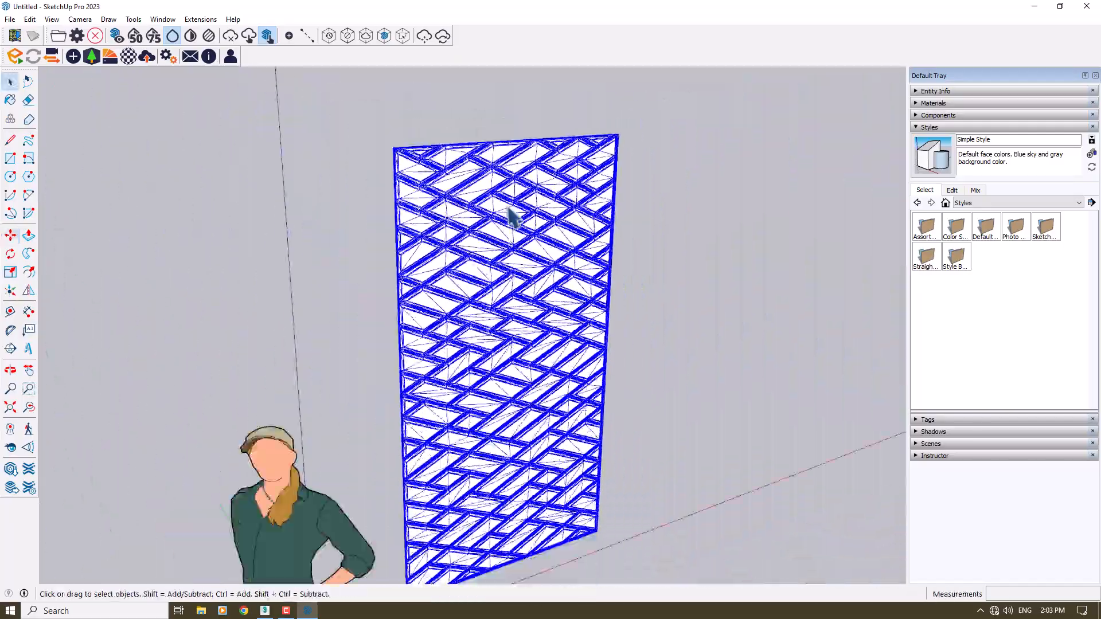
pyautogui.moveTo(512, 218); pyautogui.dragTo(221, 147, button='middle')
pyautogui.moveTo(445, 307); pyautogui.dragTo(590, 400, button='middle')
pyautogui.scroll(1, 689, 309)
pyautogui.click(772, 285)
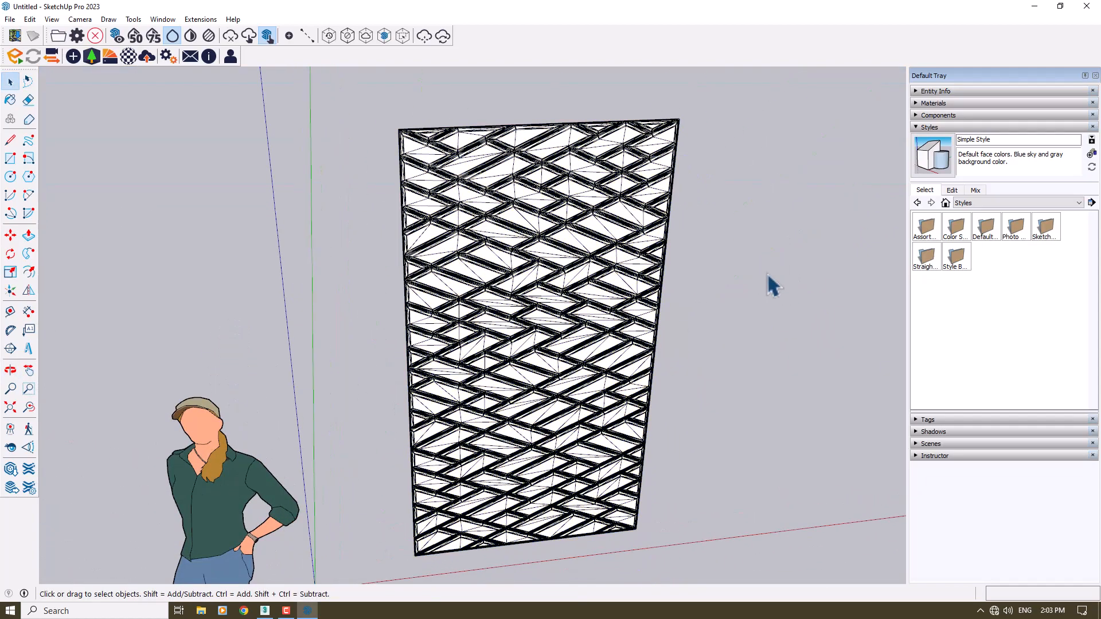
# Select the imported panel, collapse the Styles settings and add Soften Edges to the Default Tray
pyautogui.click(546, 174)
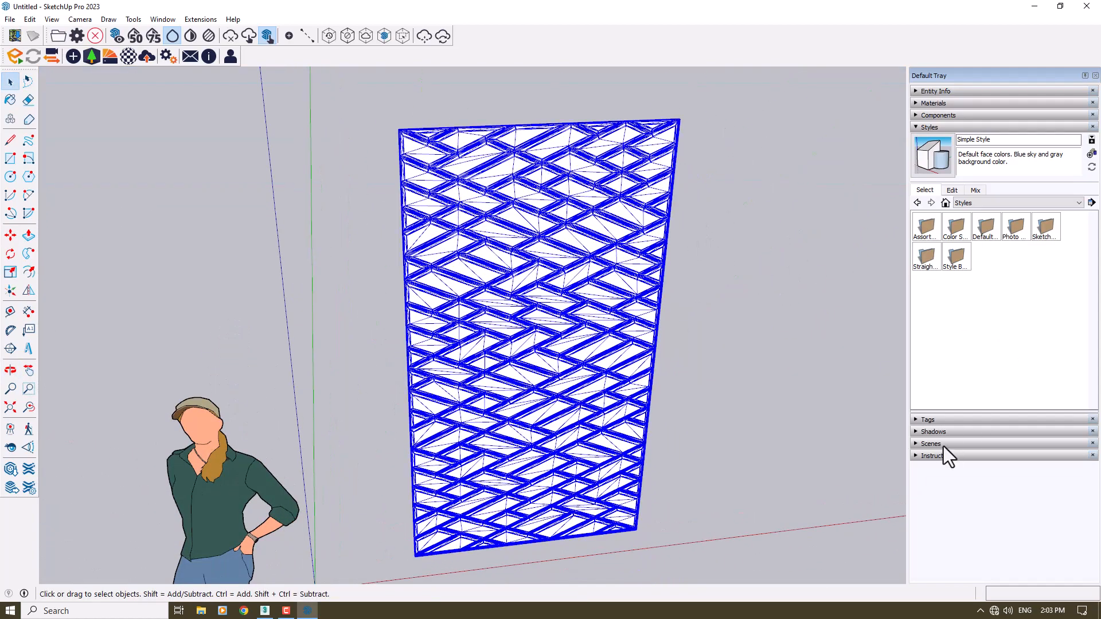
pyautogui.rightClick(483, 168)
pyautogui.click(926, 128)
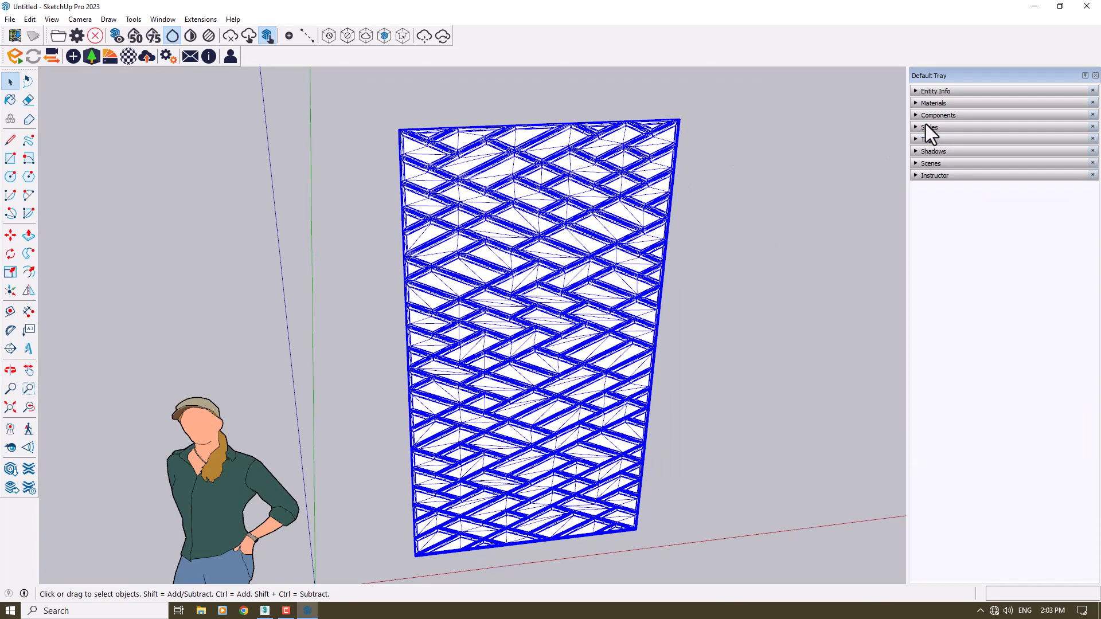
pyautogui.rightClick(919, 78)
pyautogui.click(944, 106)
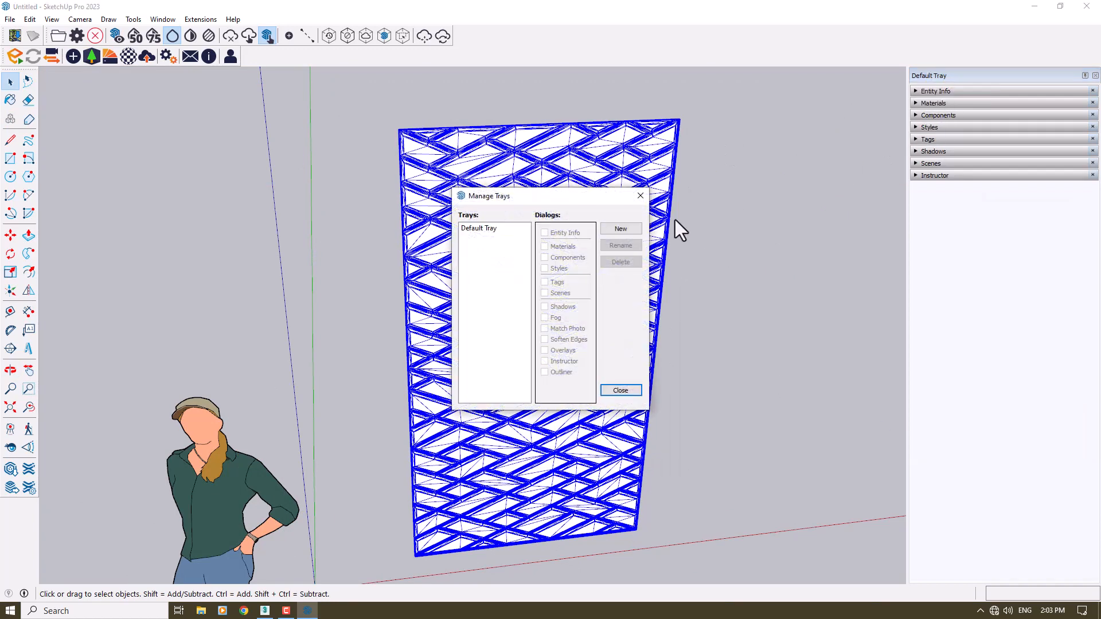
pyautogui.click(493, 228)
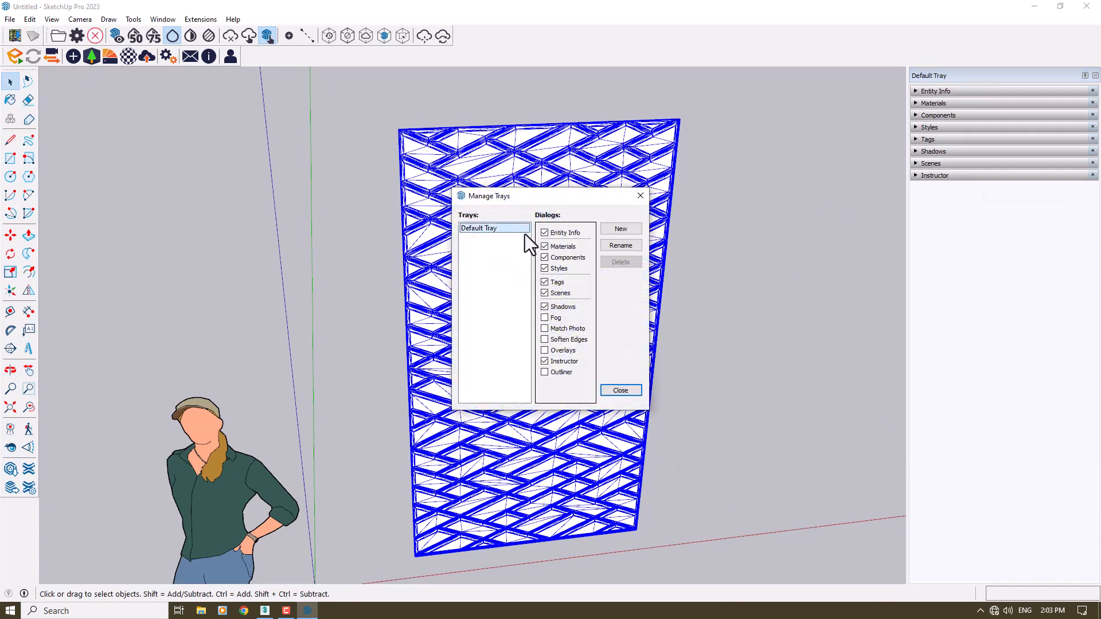
pyautogui.click(572, 339)
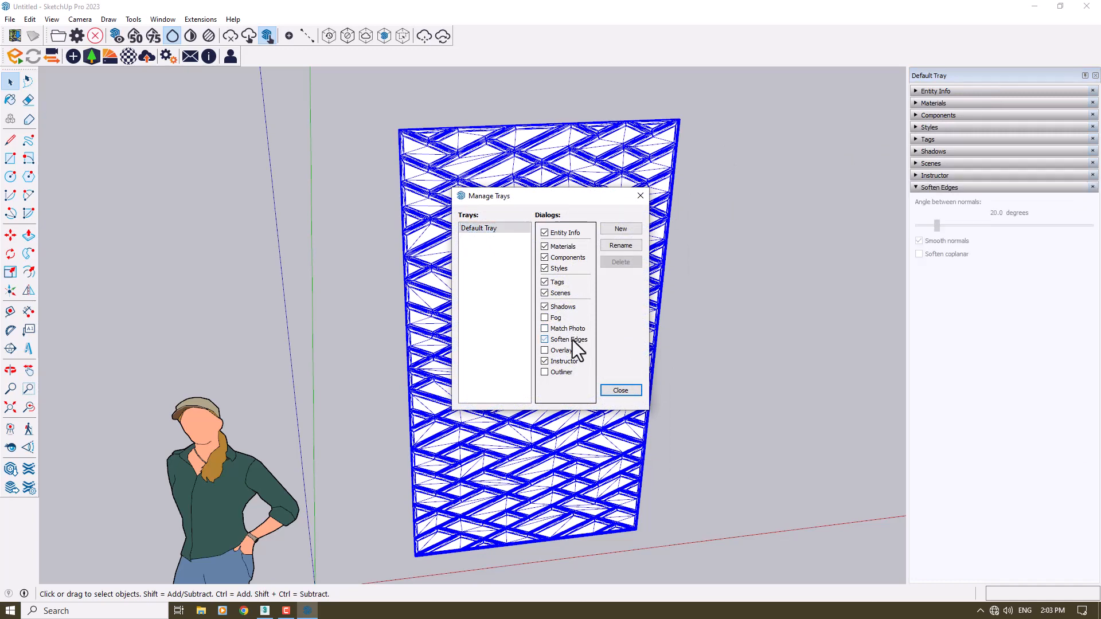
# Open the panel group and soften all of its geometry with Soften coplanar enabled and the angle between normals at 180 degrees
pyautogui.click(619, 393)
pyautogui.doubleClick(618, 259)
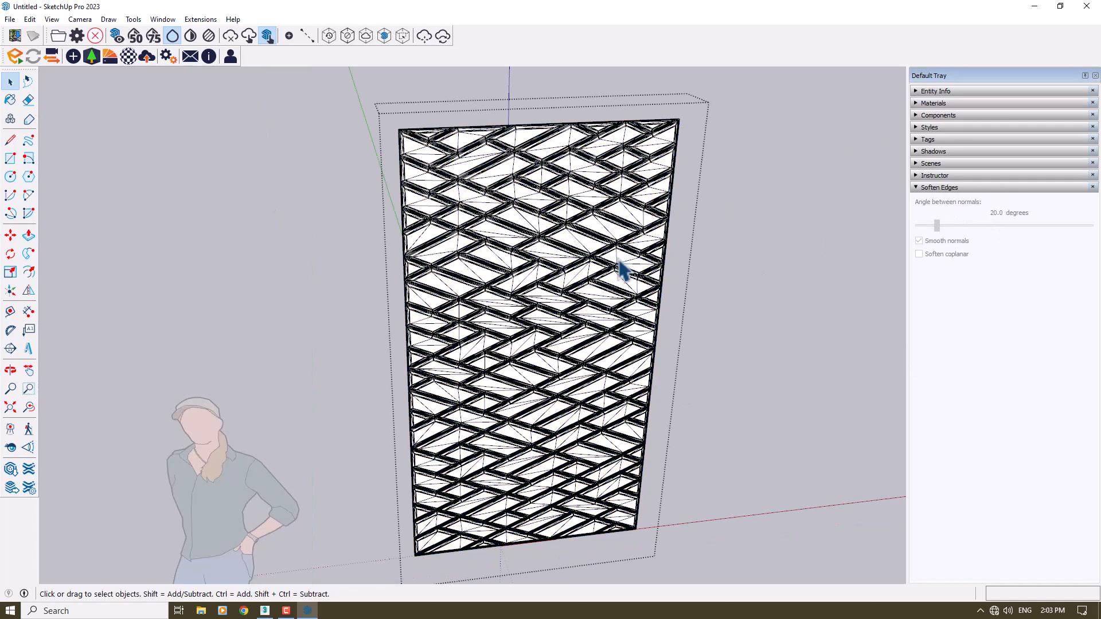
pyautogui.hotkey('ctrl', 'a')
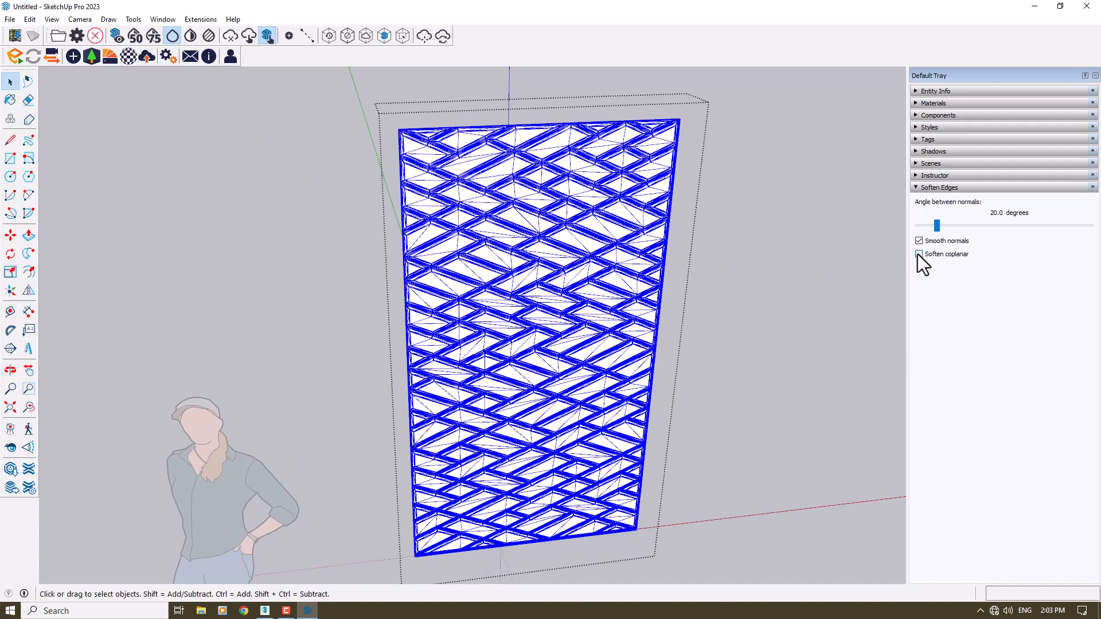
pyautogui.click(919, 254)
pyautogui.moveTo(937, 226); pyautogui.dragTo(1091, 228)
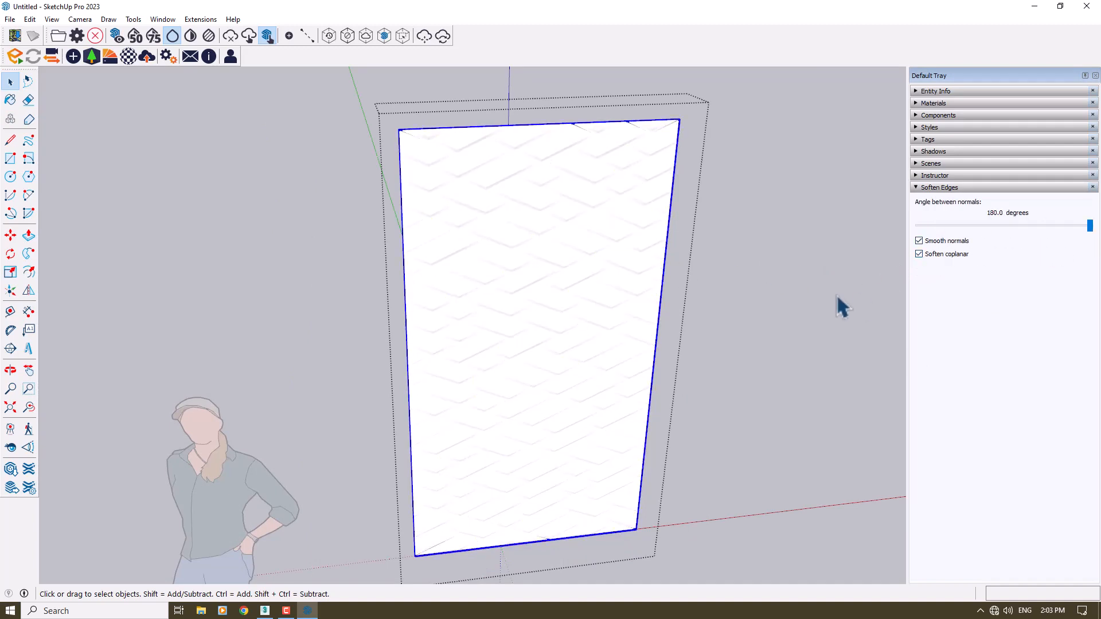
# Delete the scale figure standing beside the panel
pyautogui.moveTo(805, 294); pyautogui.dragTo(269, 114, button='middle')
pyautogui.scroll(-3, 390, 164)
pyautogui.click(372, 338)
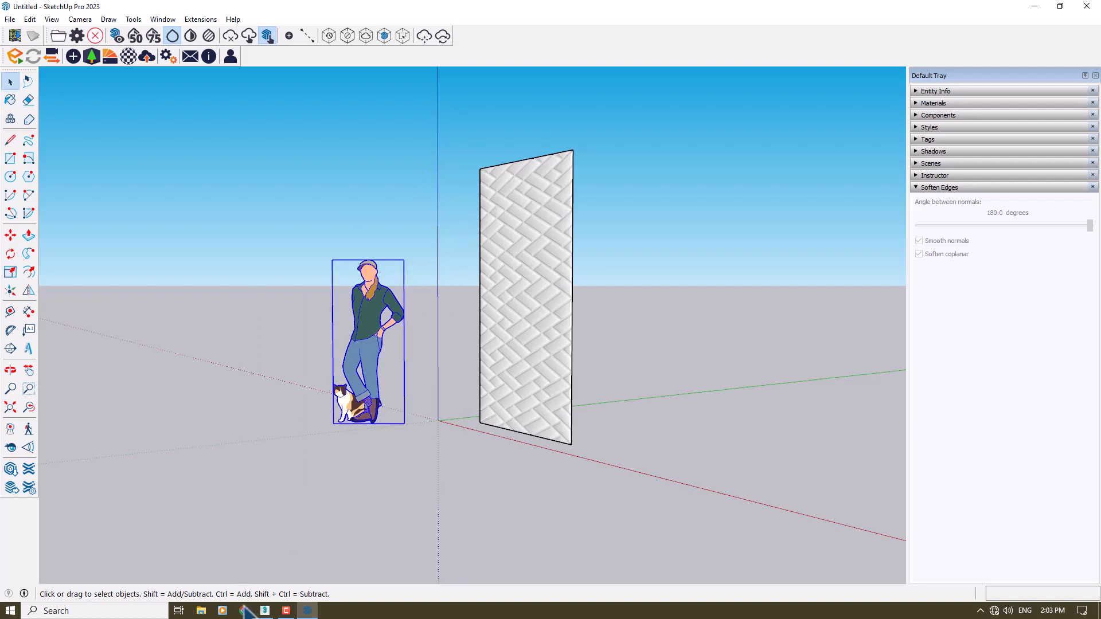
pyautogui.press('Delete')
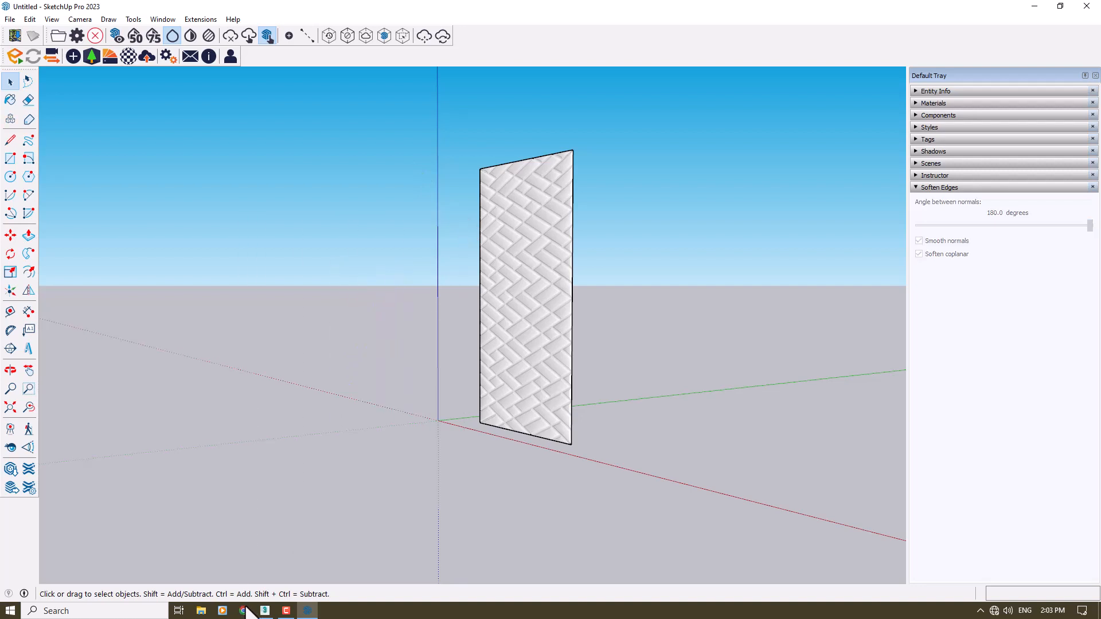
# Start the Enscape render window for the model and turn on its safe frame
pyautogui.click(15, 53)
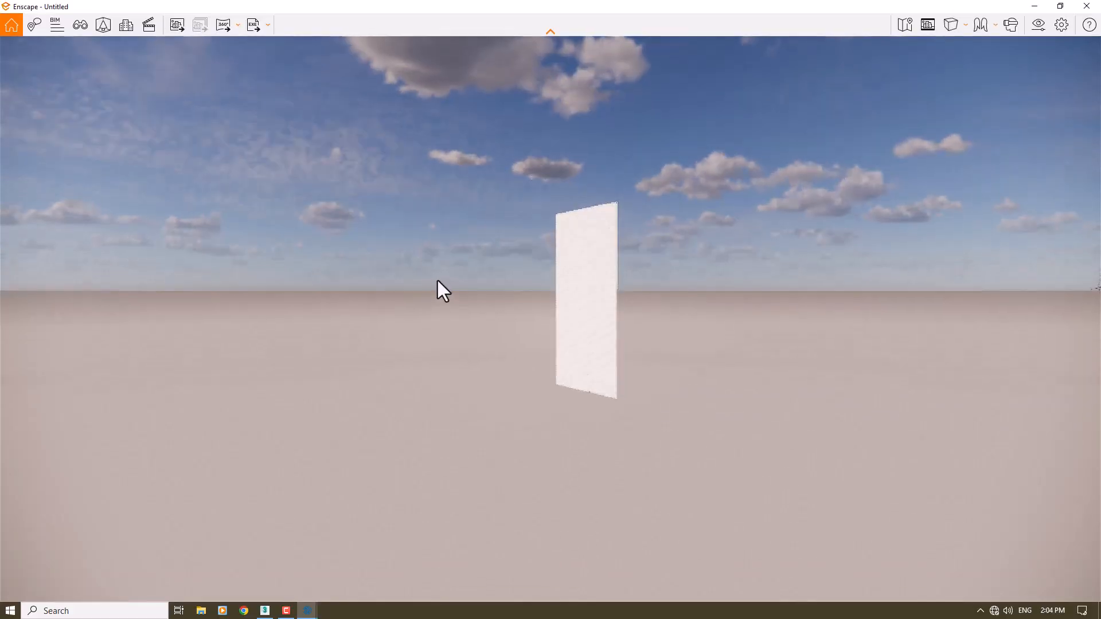
pyautogui.click(930, 26)
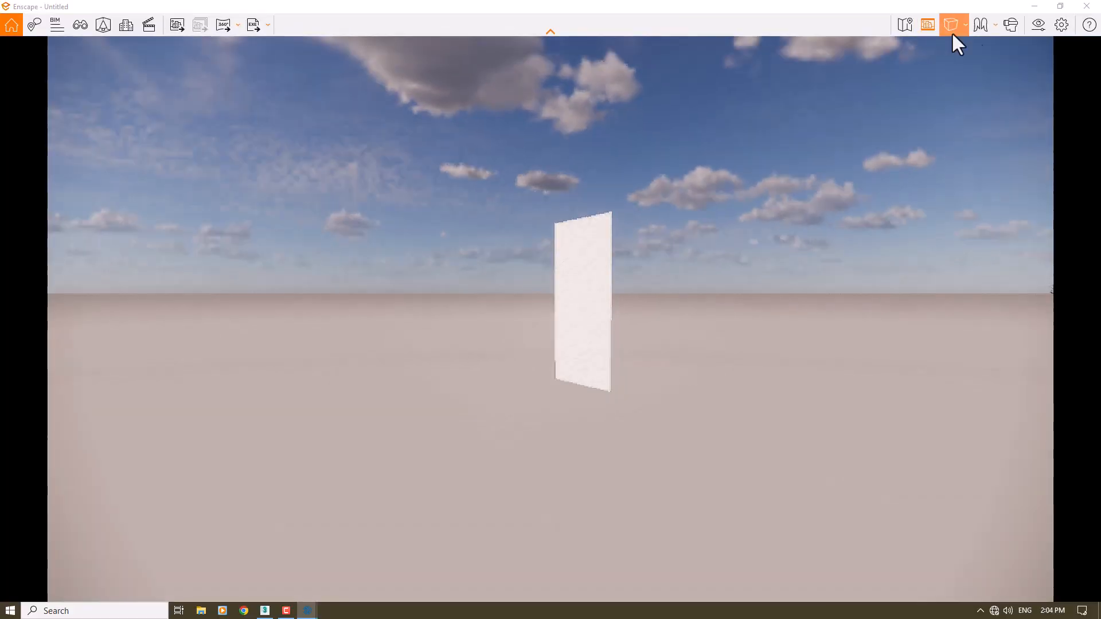
# Set the render output to a custom portrait resolution of 1080 × 1920
pyautogui.click(1038, 25)
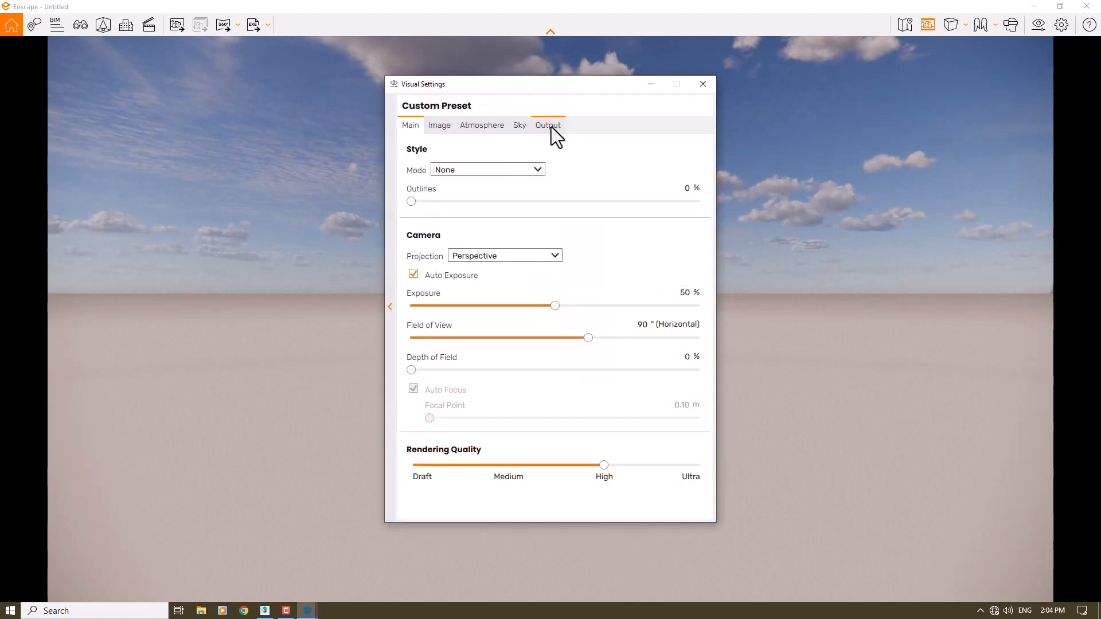
pyautogui.click(549, 127)
pyautogui.click(505, 170)
pyautogui.click(480, 247)
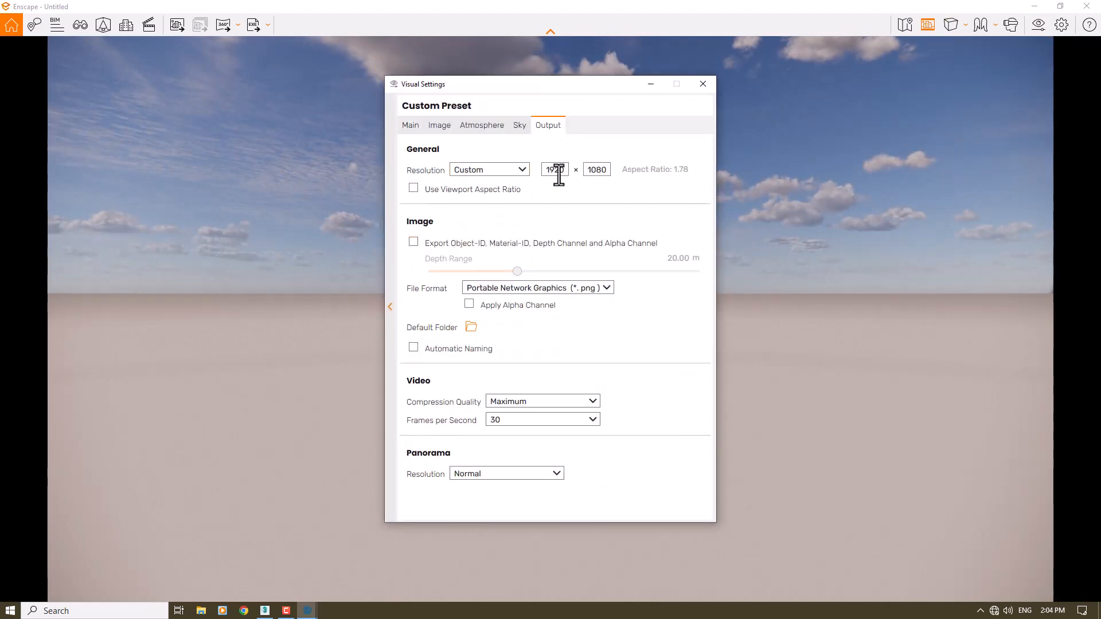
pyautogui.write('1080')
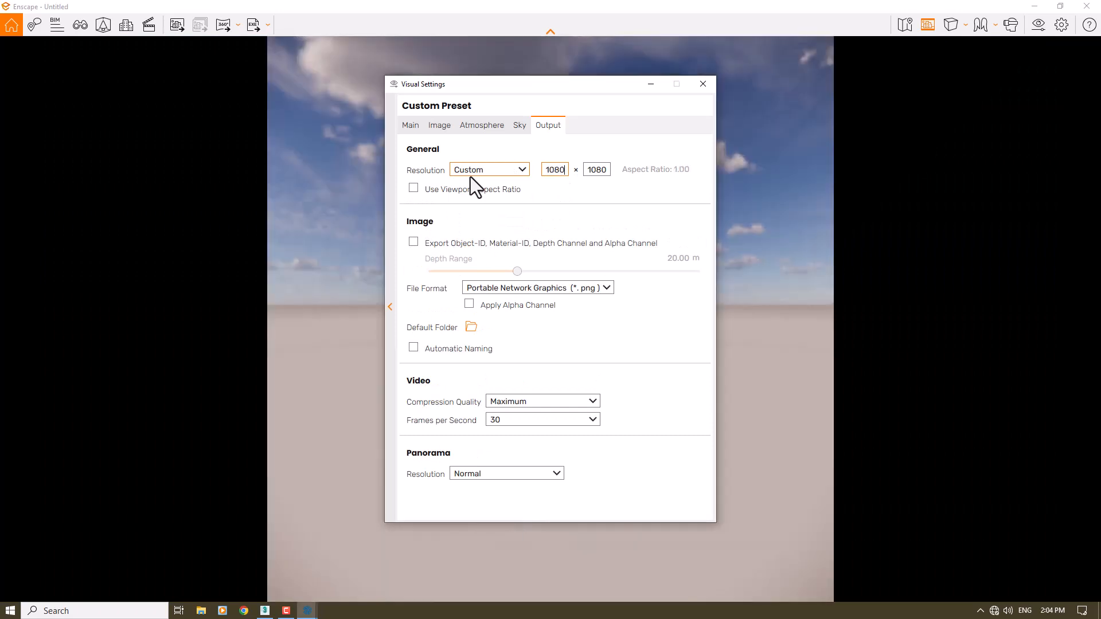
pyautogui.doubleClick(583, 170)
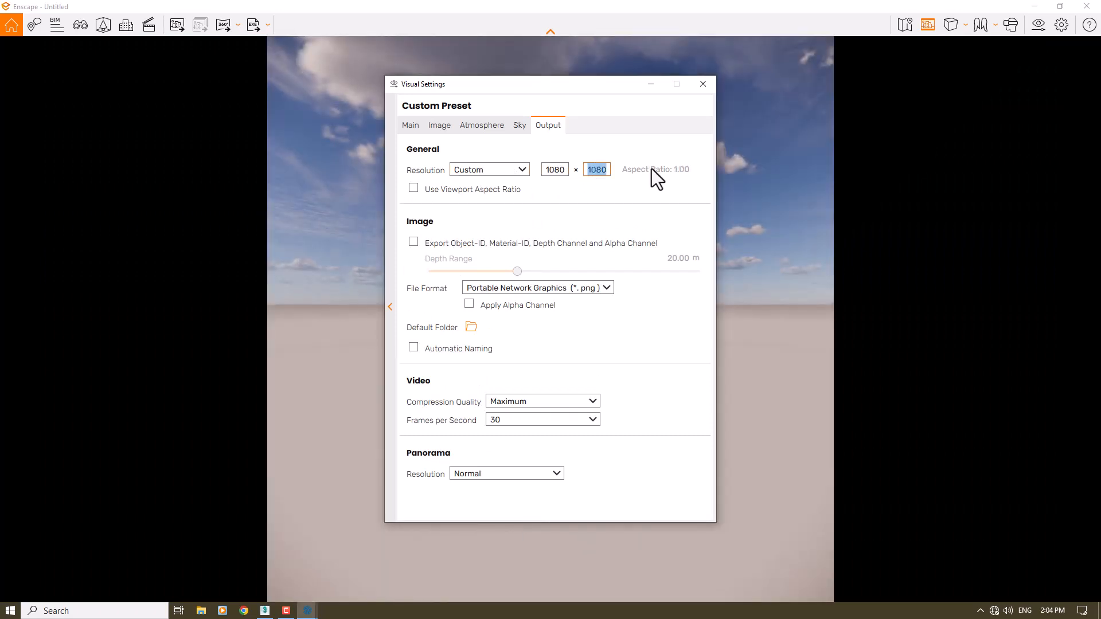
pyautogui.write('1920')
# Reframe the camera closely on the panel with a 20° horizontal field of view and set the outlines to 6%
pyautogui.click(404, 125)
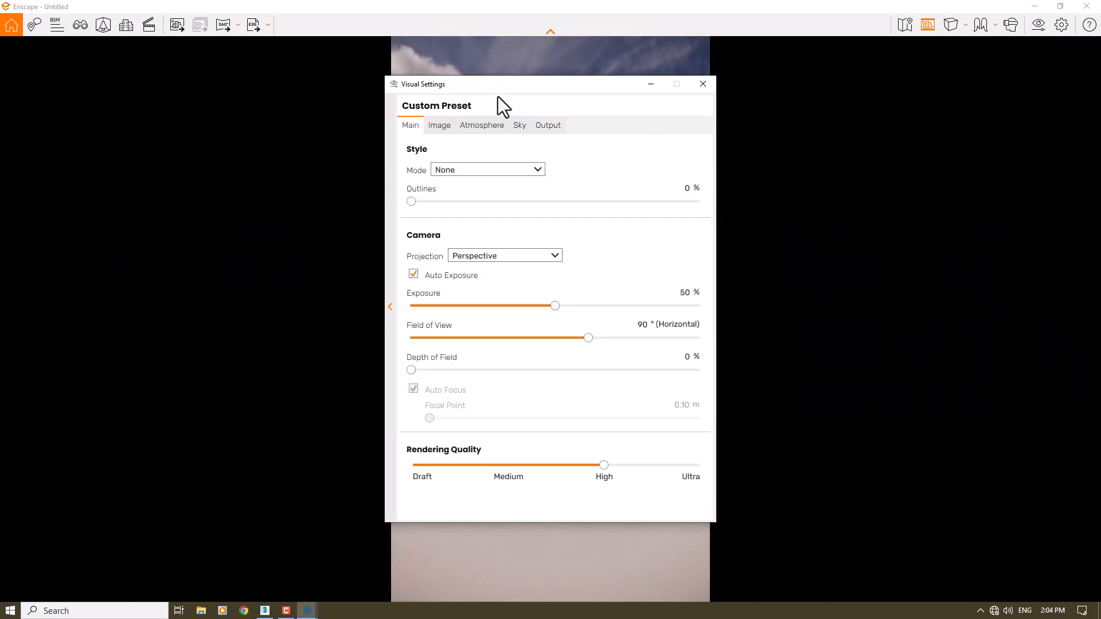
pyautogui.moveTo(413, 82); pyautogui.dragTo(60, 65)
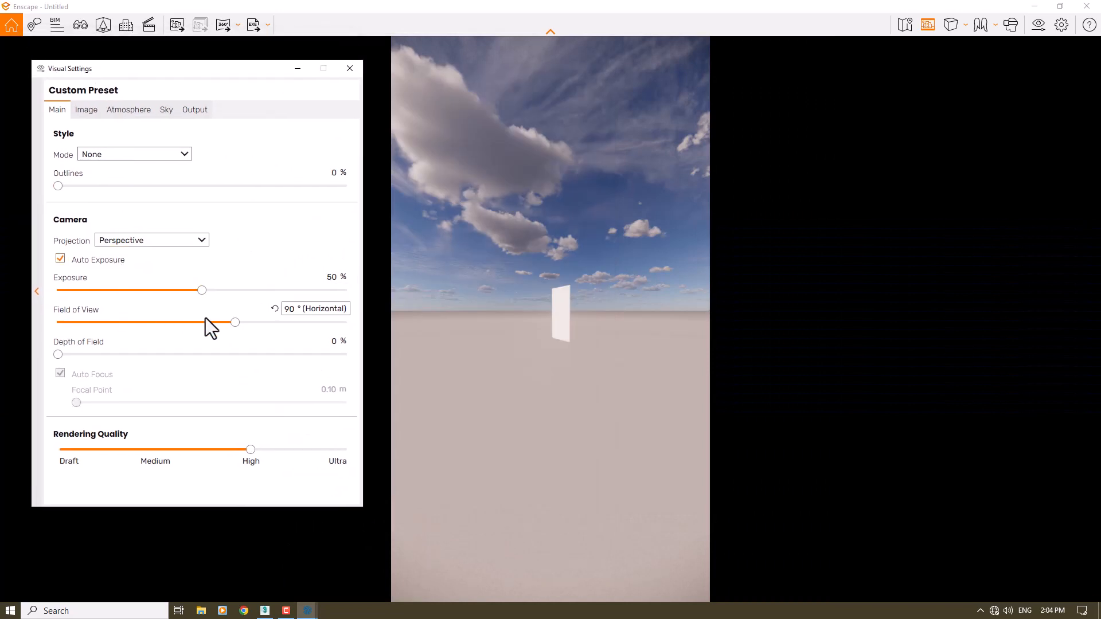
pyautogui.moveTo(539, 321); pyautogui.dragTo(551, 320)
pyautogui.press('w')
pyautogui.press('w')
pyautogui.press('s')
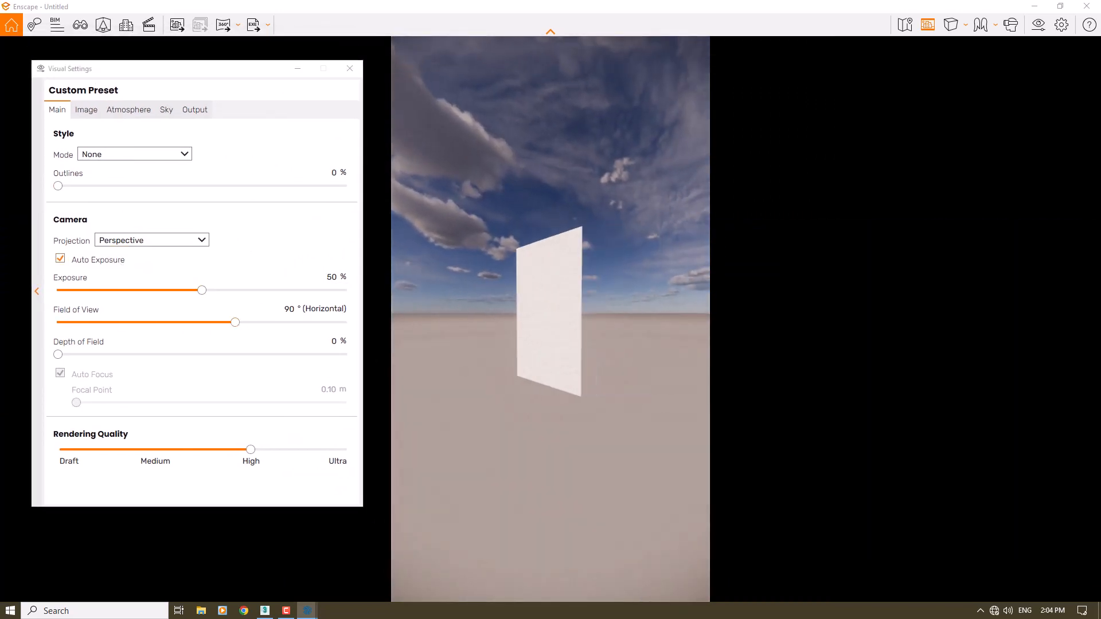
pyautogui.moveTo(235, 323); pyautogui.dragTo(226, 323)
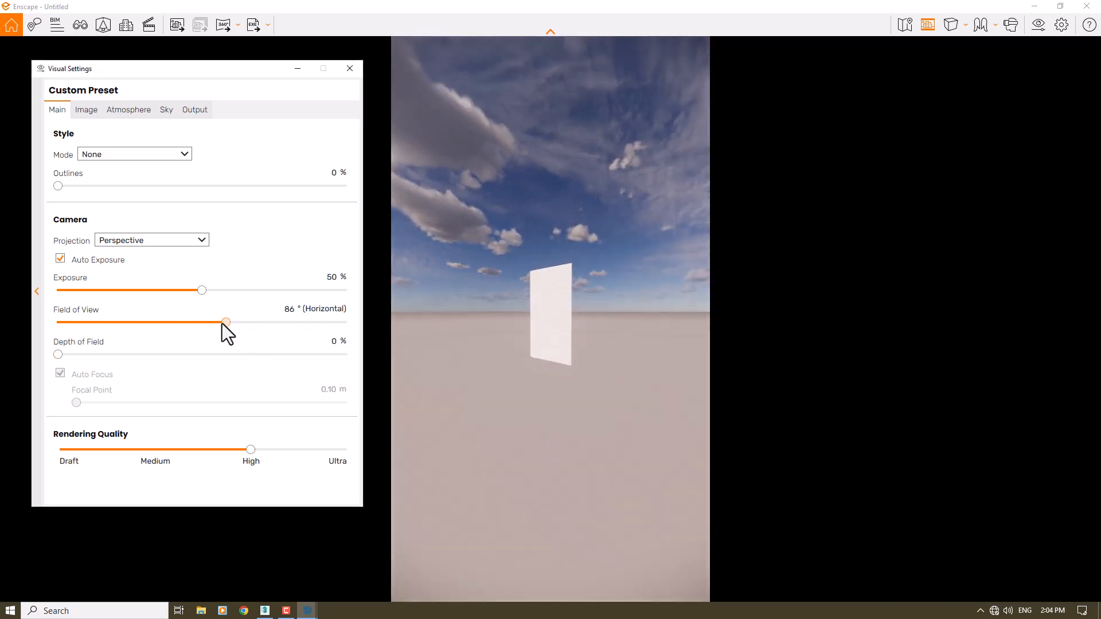
pyautogui.moveTo(137, 323); pyautogui.dragTo(82, 323)
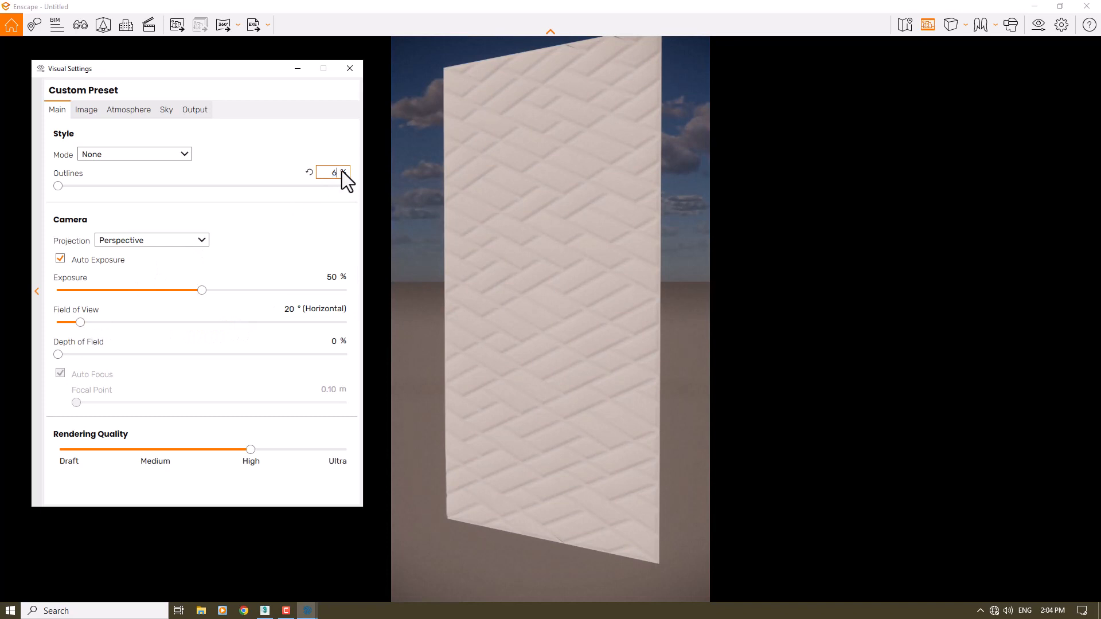
pyautogui.write('6')
pyautogui.click(350, 69)
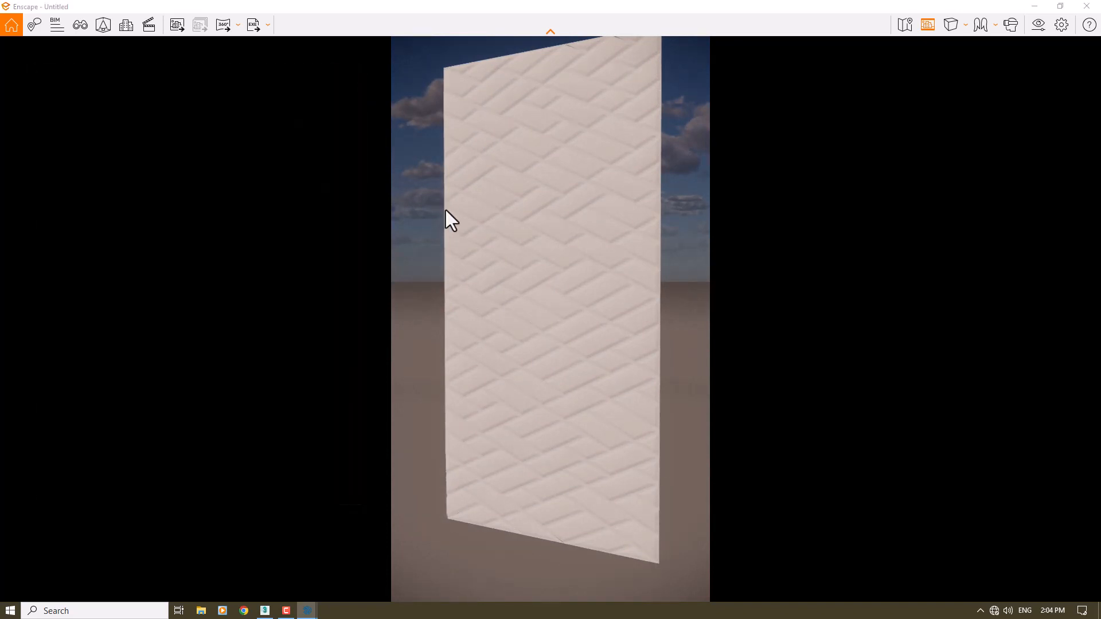
# Tilt the render view so the whole panel fits in the frame and change the time of day to 07:35
pyautogui.moveTo(446, 210); pyautogui.dragTo(444, 184)
pyautogui.moveTo(543, 240); pyautogui.dragTo(543, 238)
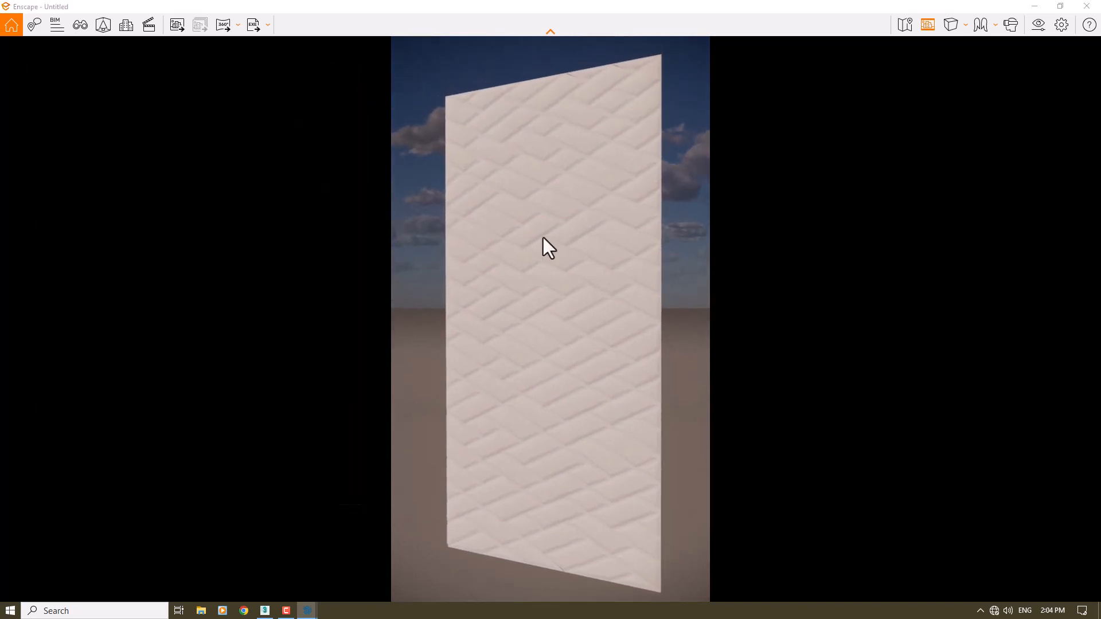
pyautogui.moveTo(543, 238)
pyautogui.keyDown('shift'); pyautogui.mouseDown(button='right')
pyautogui.moveTo(596, 237)
pyautogui.moveTo(522, 238)
pyautogui.moveTo(542, 238)
pyautogui.mouseUp(button='right'); pyautogui.keyUp('shift')
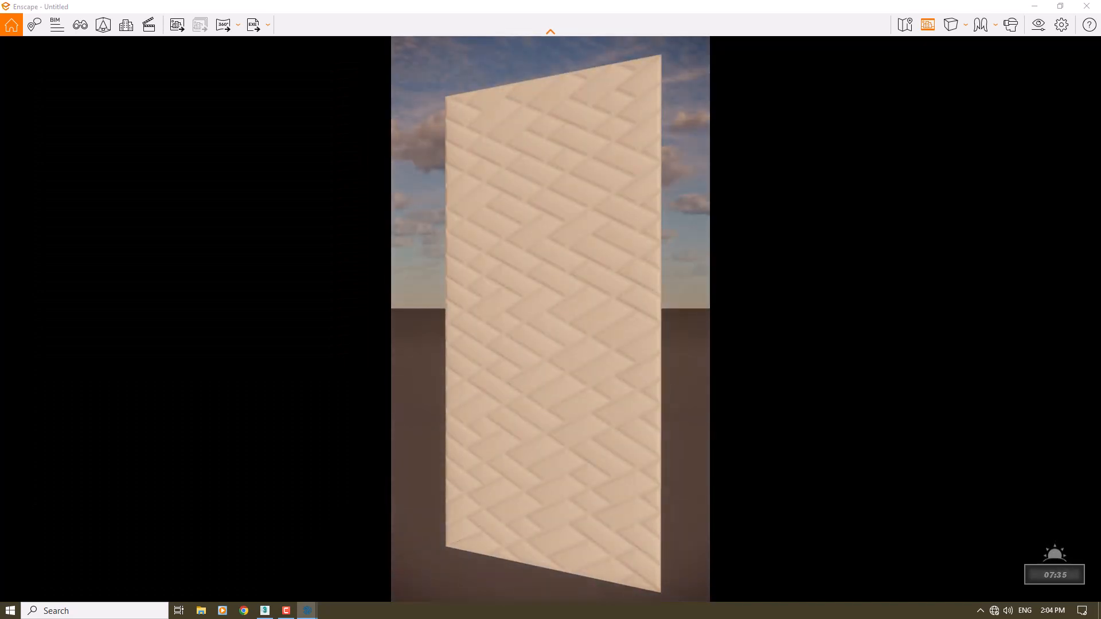
# Raise the render exposure to 60%, enable Auto Contrast and close the visual settings
pyautogui.click(1038, 29)
pyautogui.moveTo(202, 289); pyautogui.dragTo(230, 290)
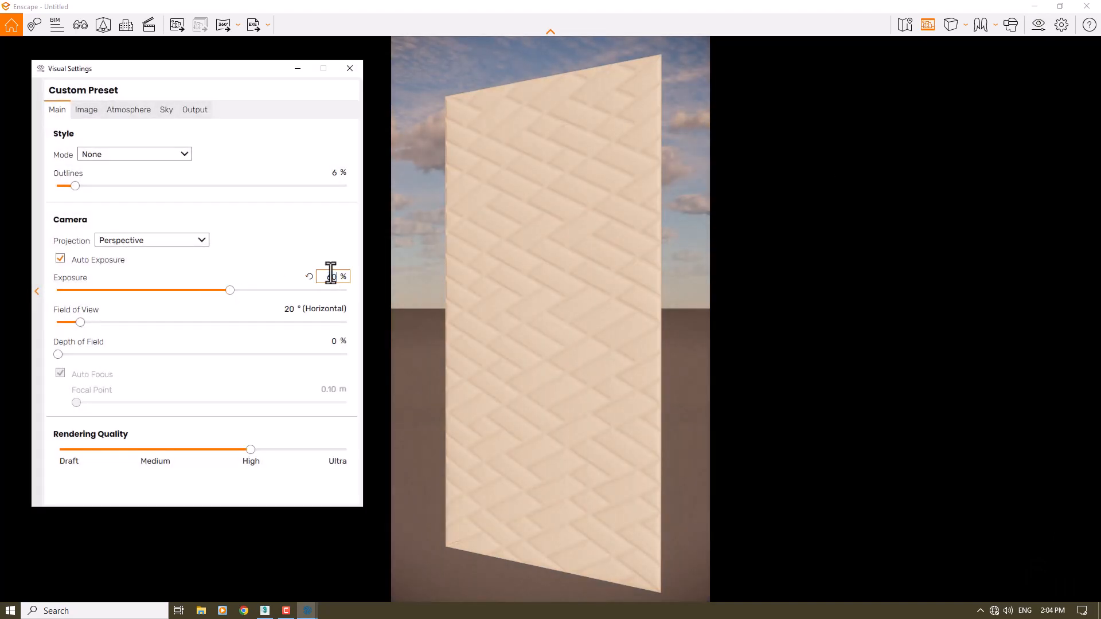
pyautogui.click(83, 110)
pyautogui.click(61, 154)
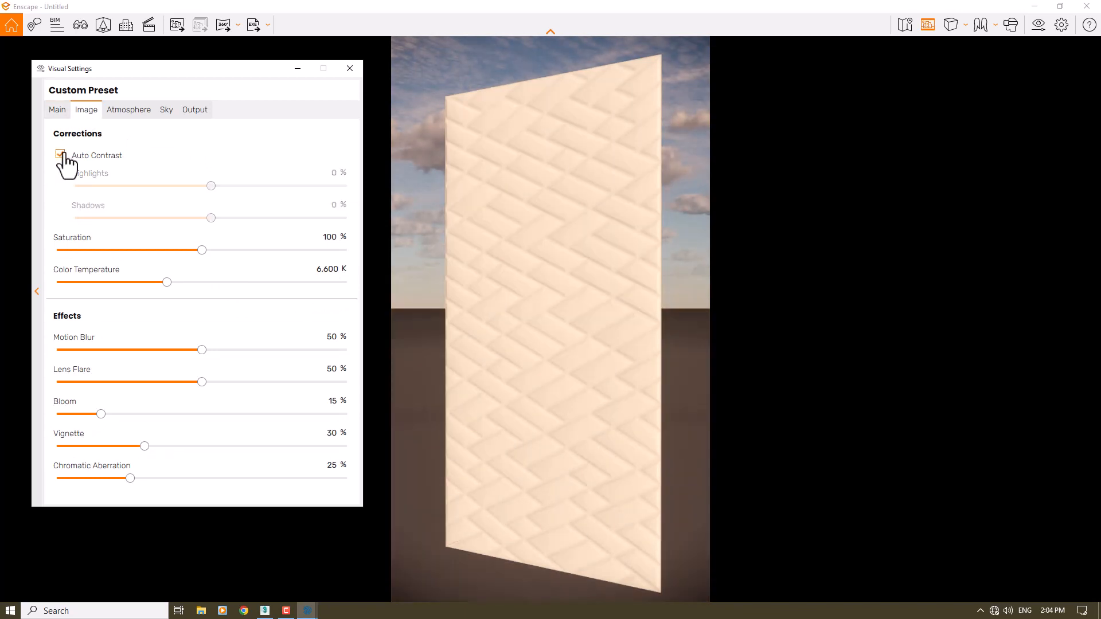
pyautogui.click(350, 68)
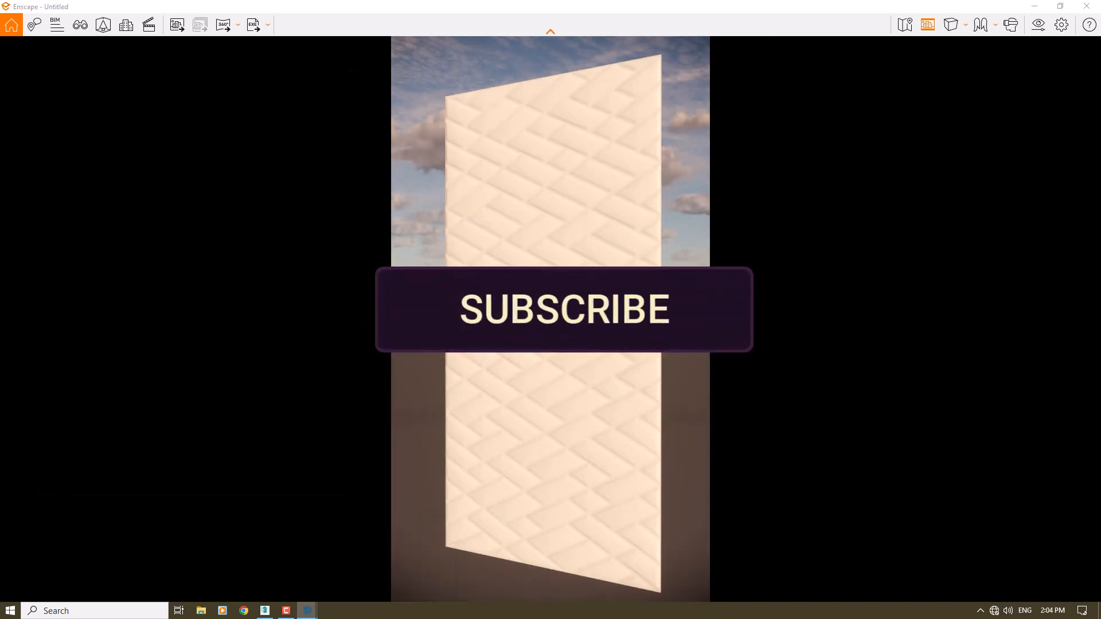